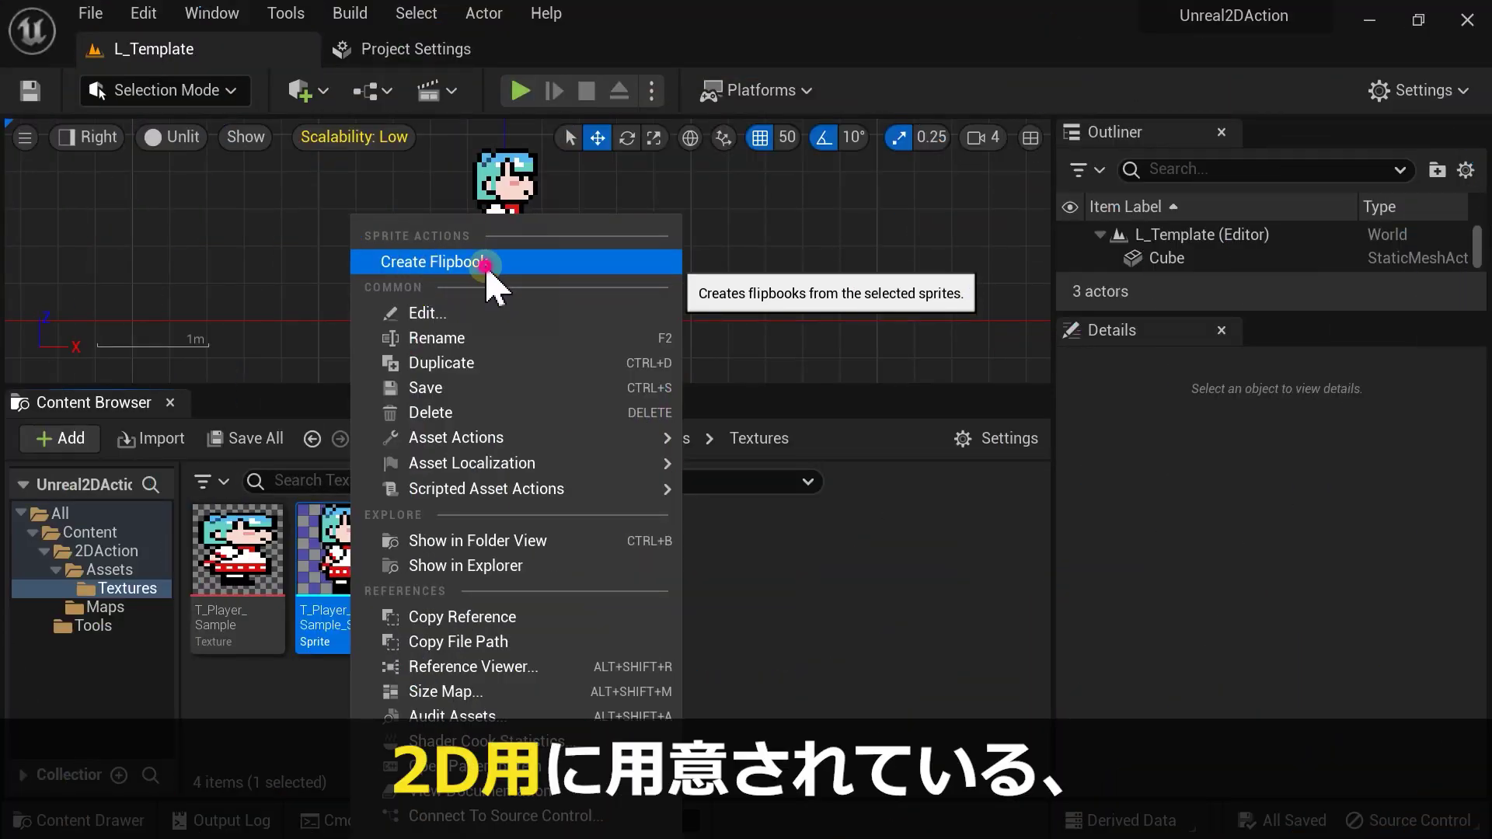
Step: Create T_Player_Sample_Flipbook from the T_Player_Sample_Sprite in the Textures folder
left_click(488, 264)
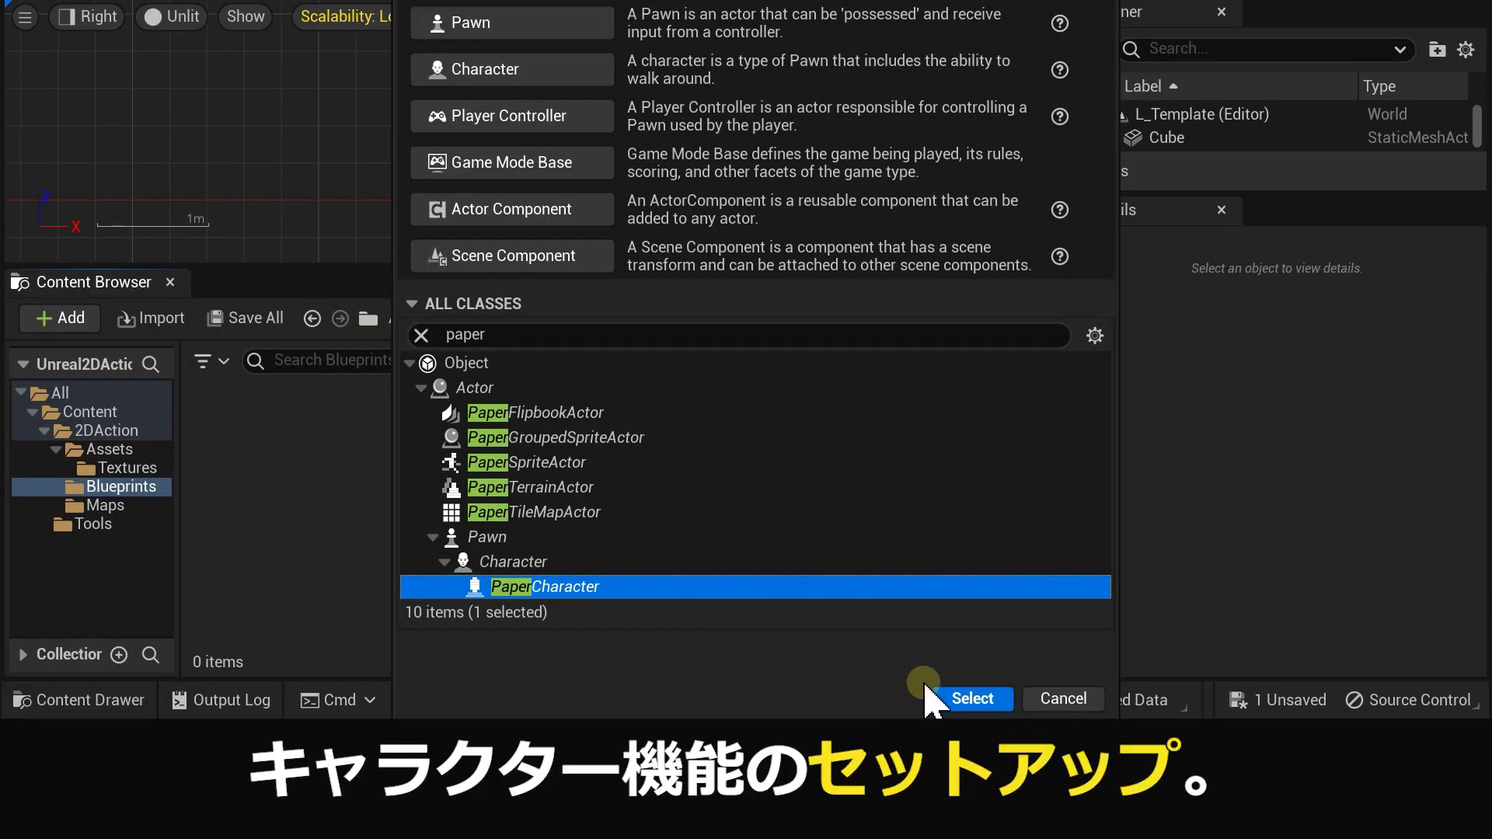
left_click(953, 699)
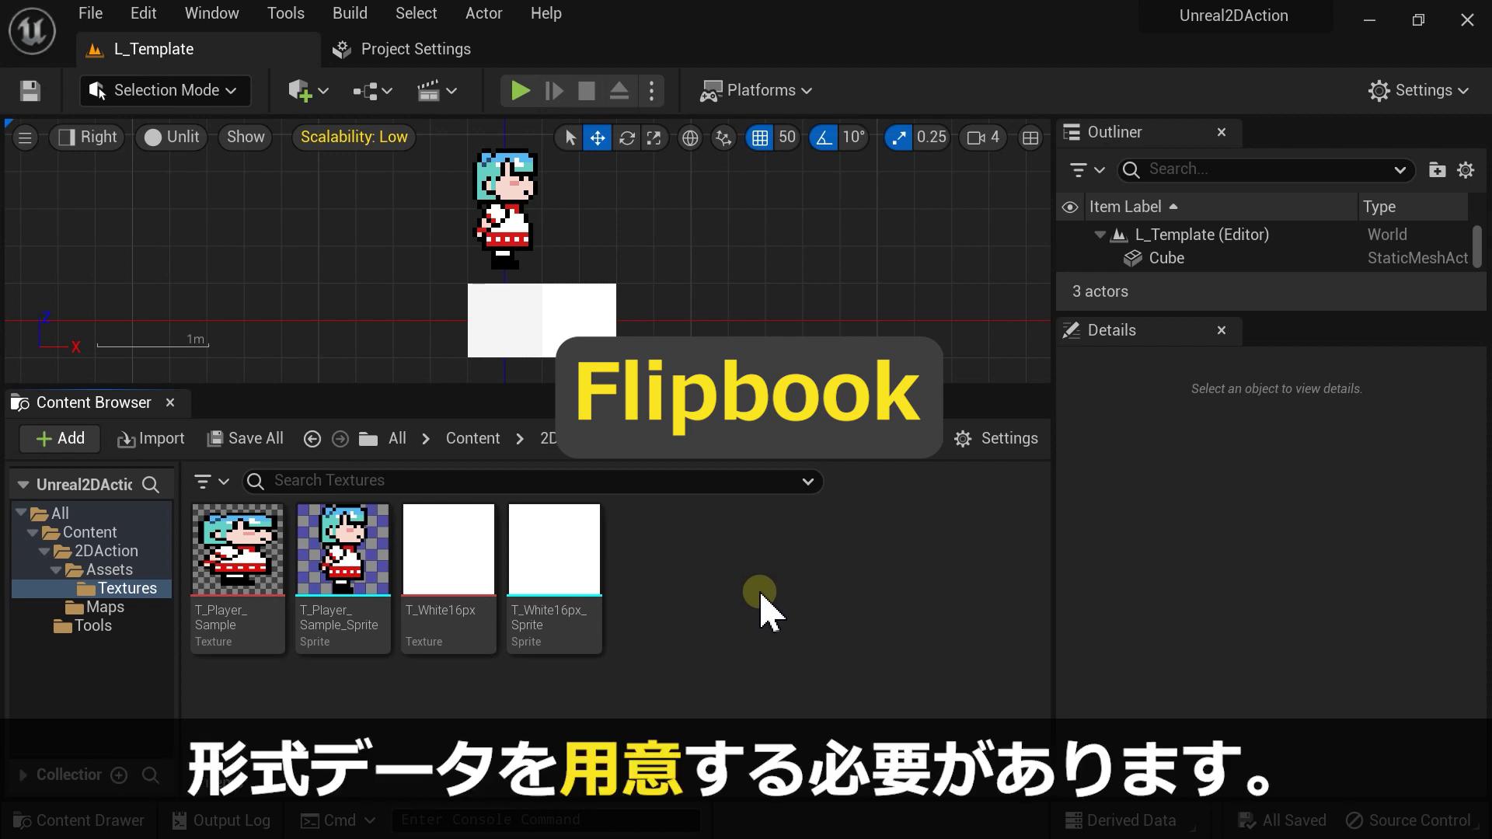
right_click(352, 569)
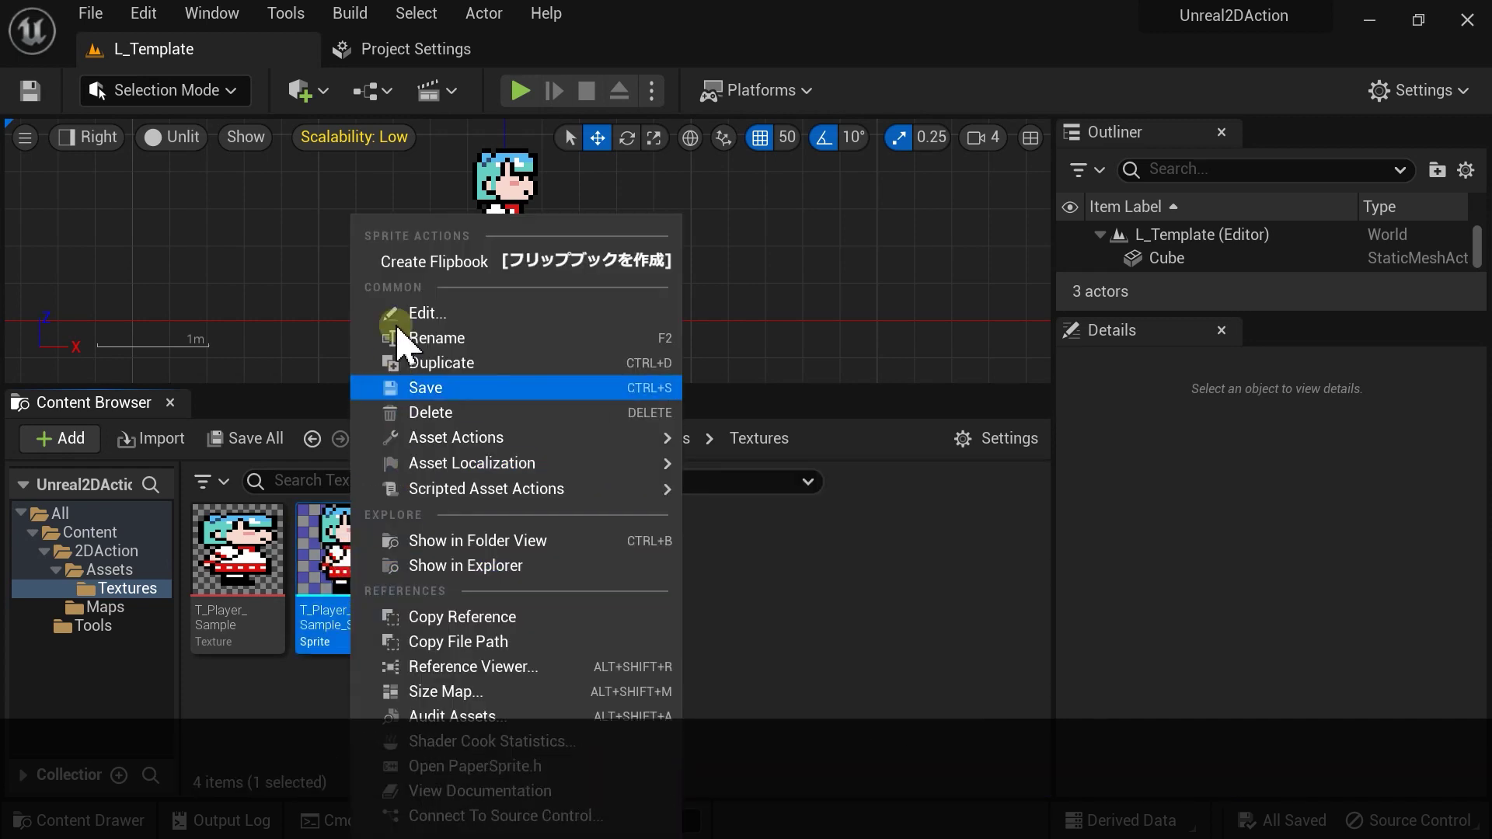
left_click(486, 263)
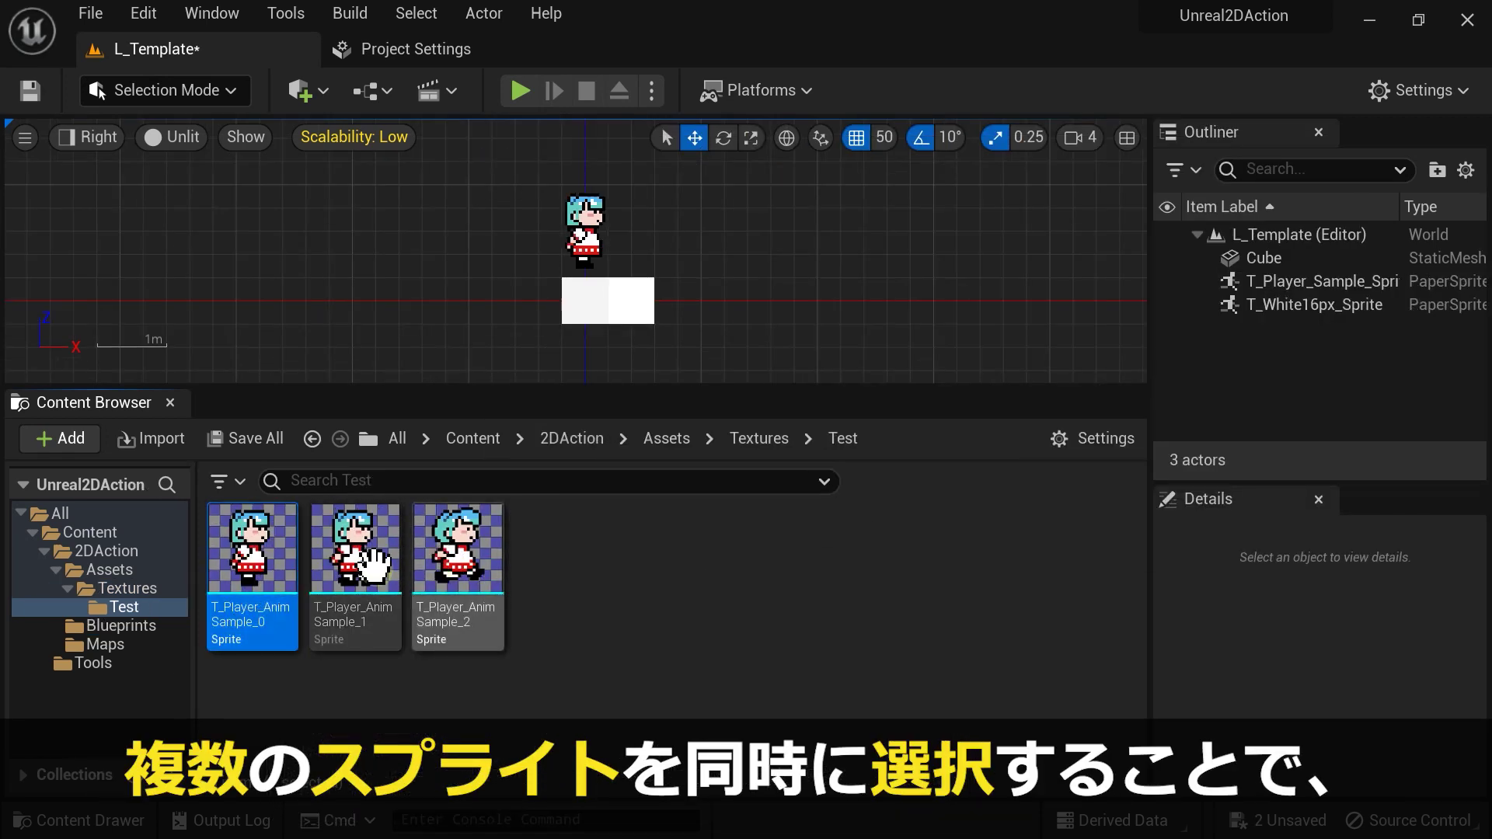
Step: Combine the three animation sprites into the T_Player_AnimSample flipbook, then show the 2DAction folder
left_click(441, 559, "shift")
right_click(476, 534)
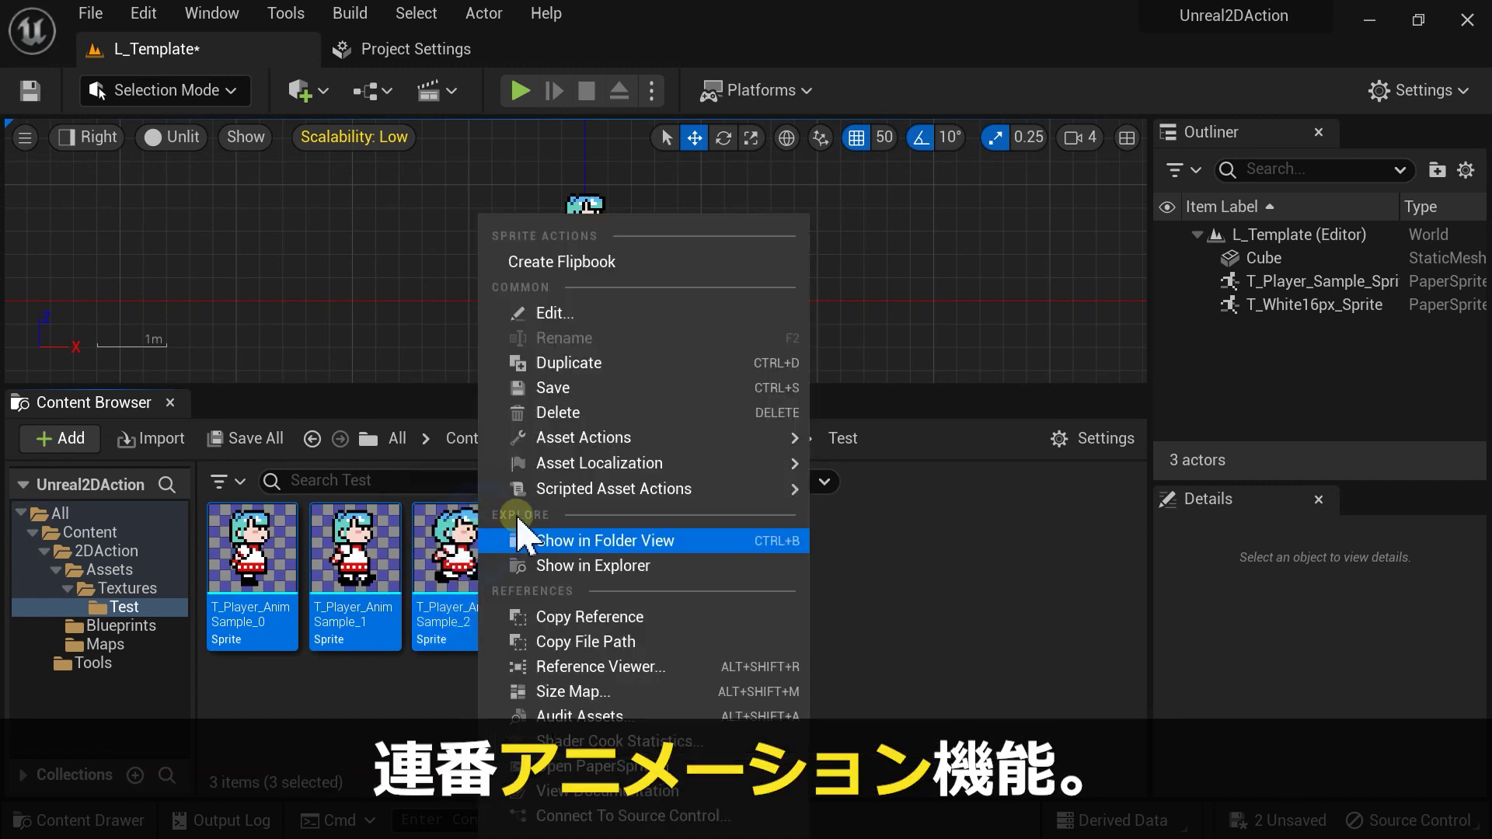
left_click(618, 259)
left_click(675, 561)
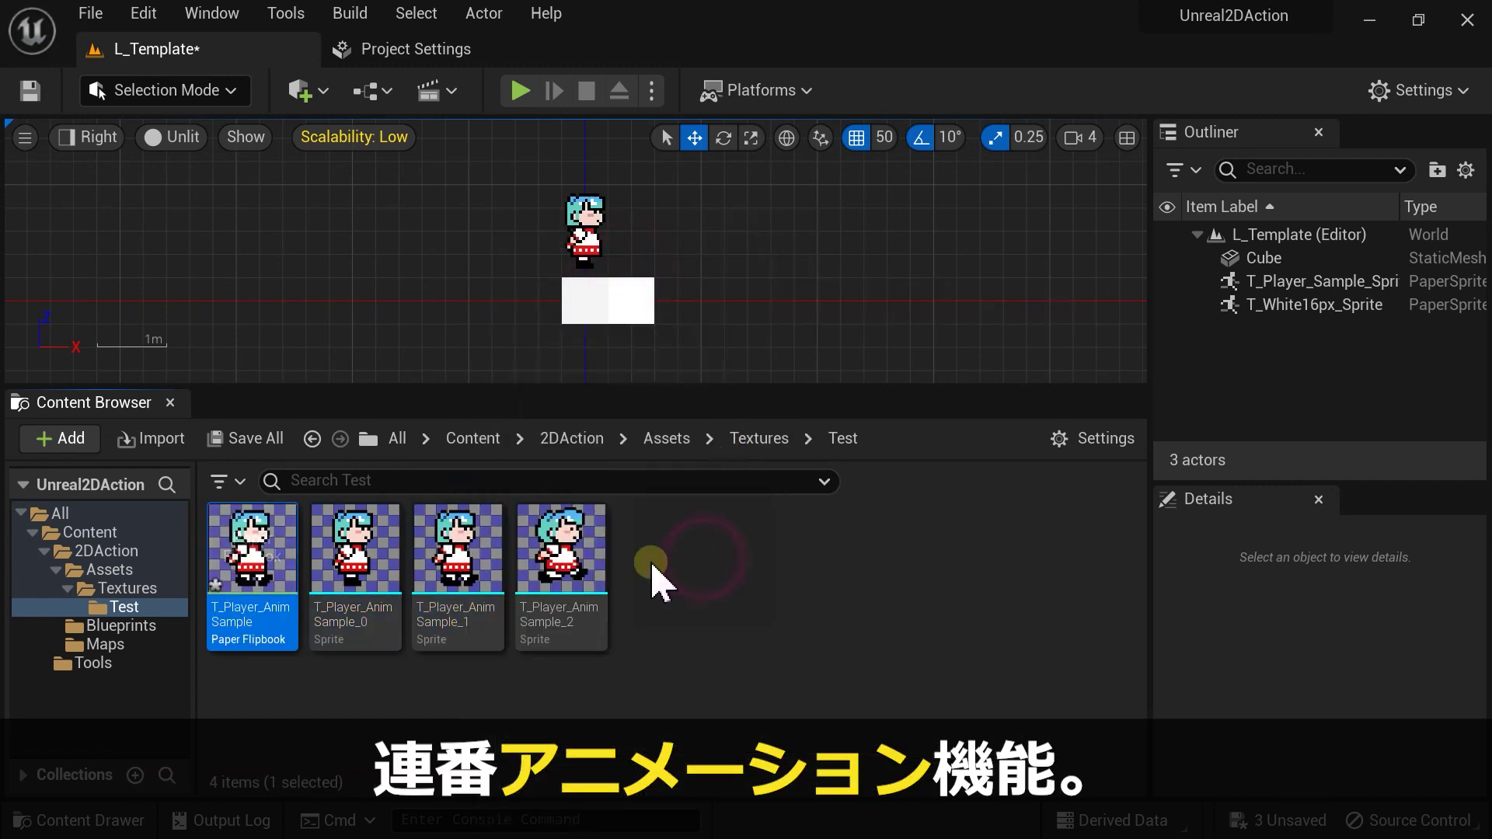
double_click(237, 586)
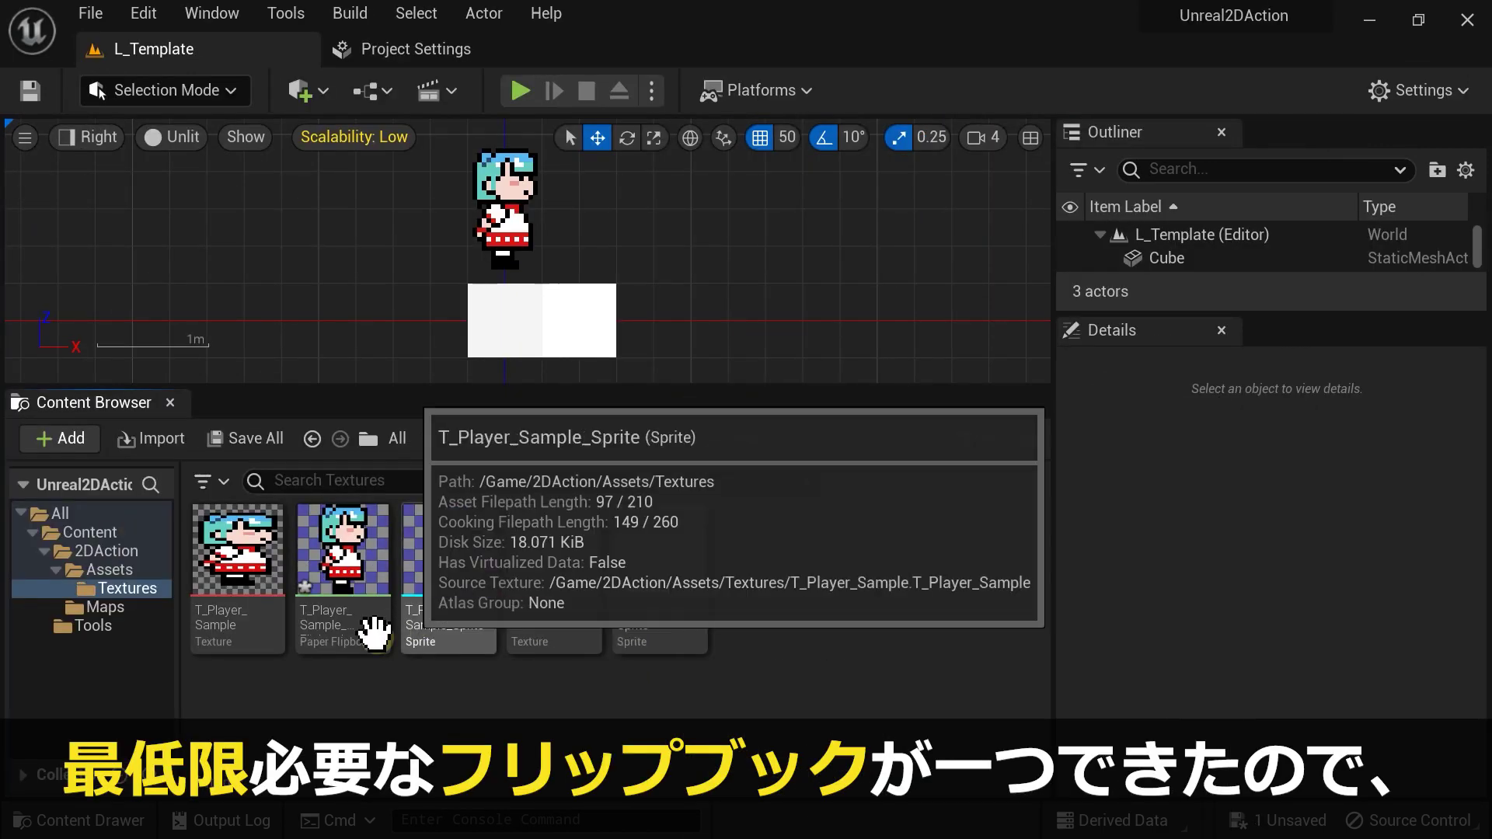
left_click(342, 548)
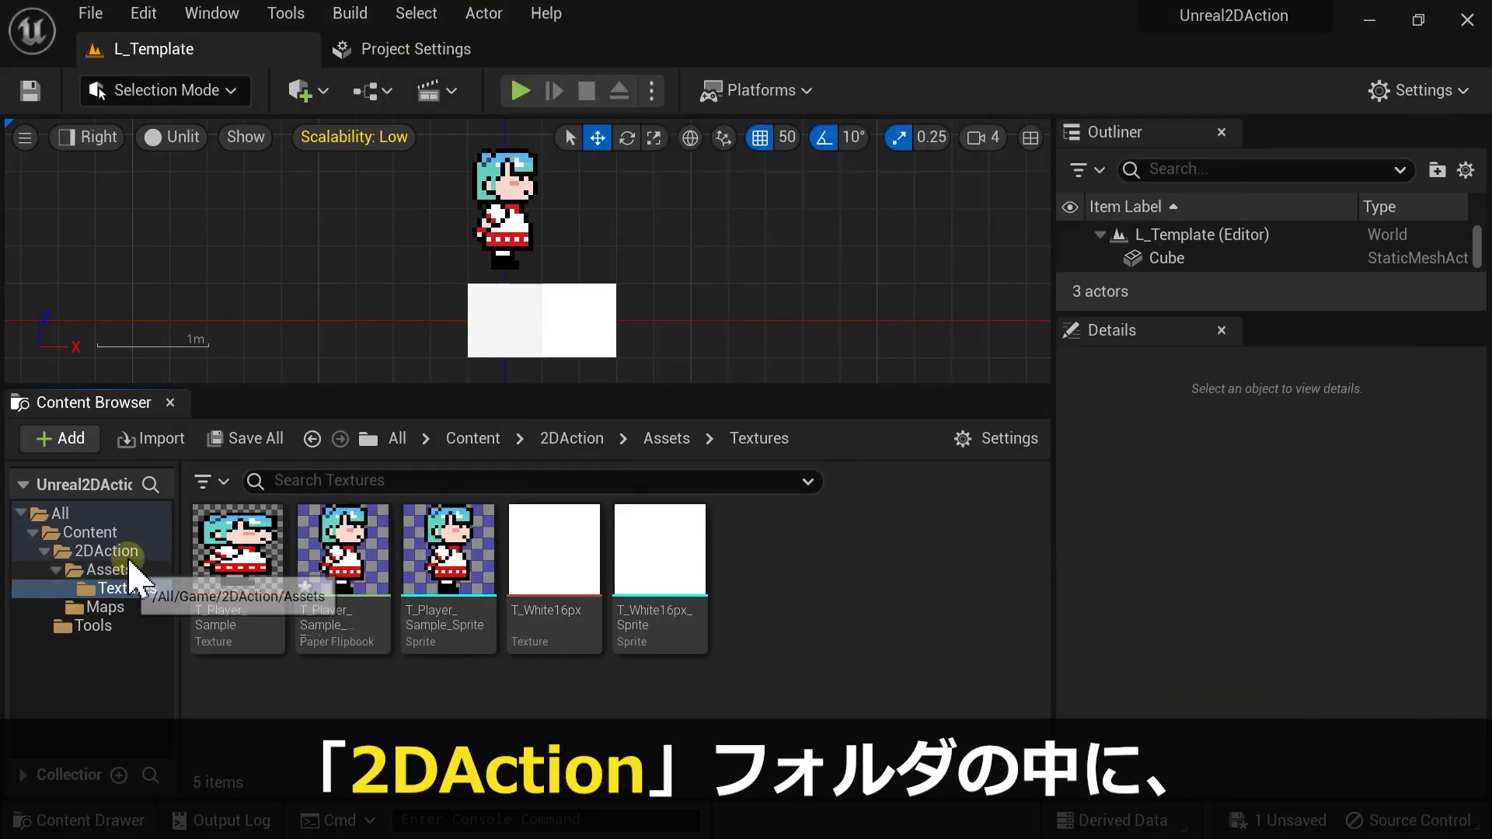
left_click(116, 554)
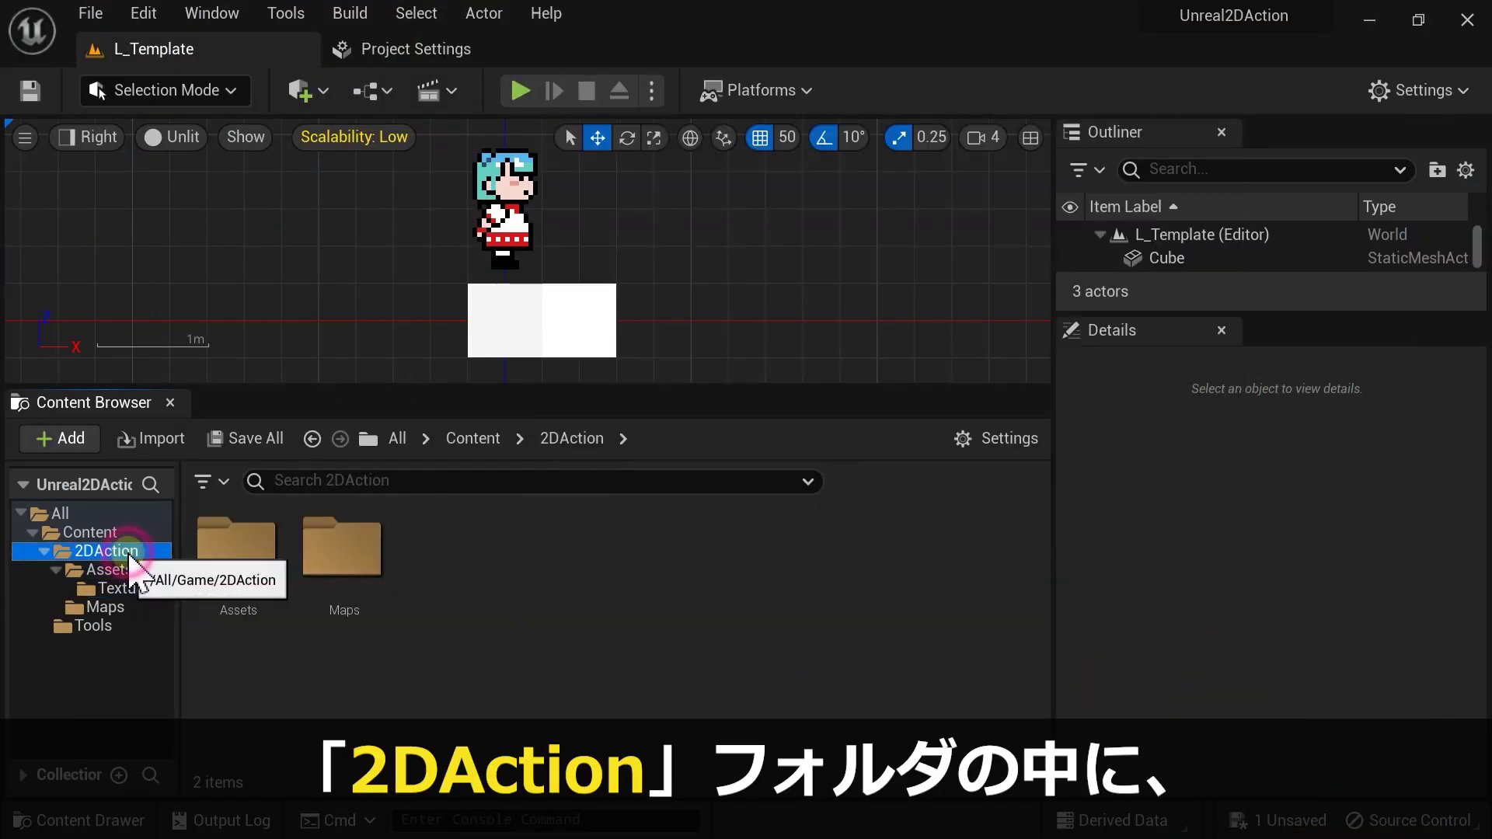
Step: Create a folder named Blueprints inside 2DAction and open it
right_click(483, 545)
left_click(579, 317)
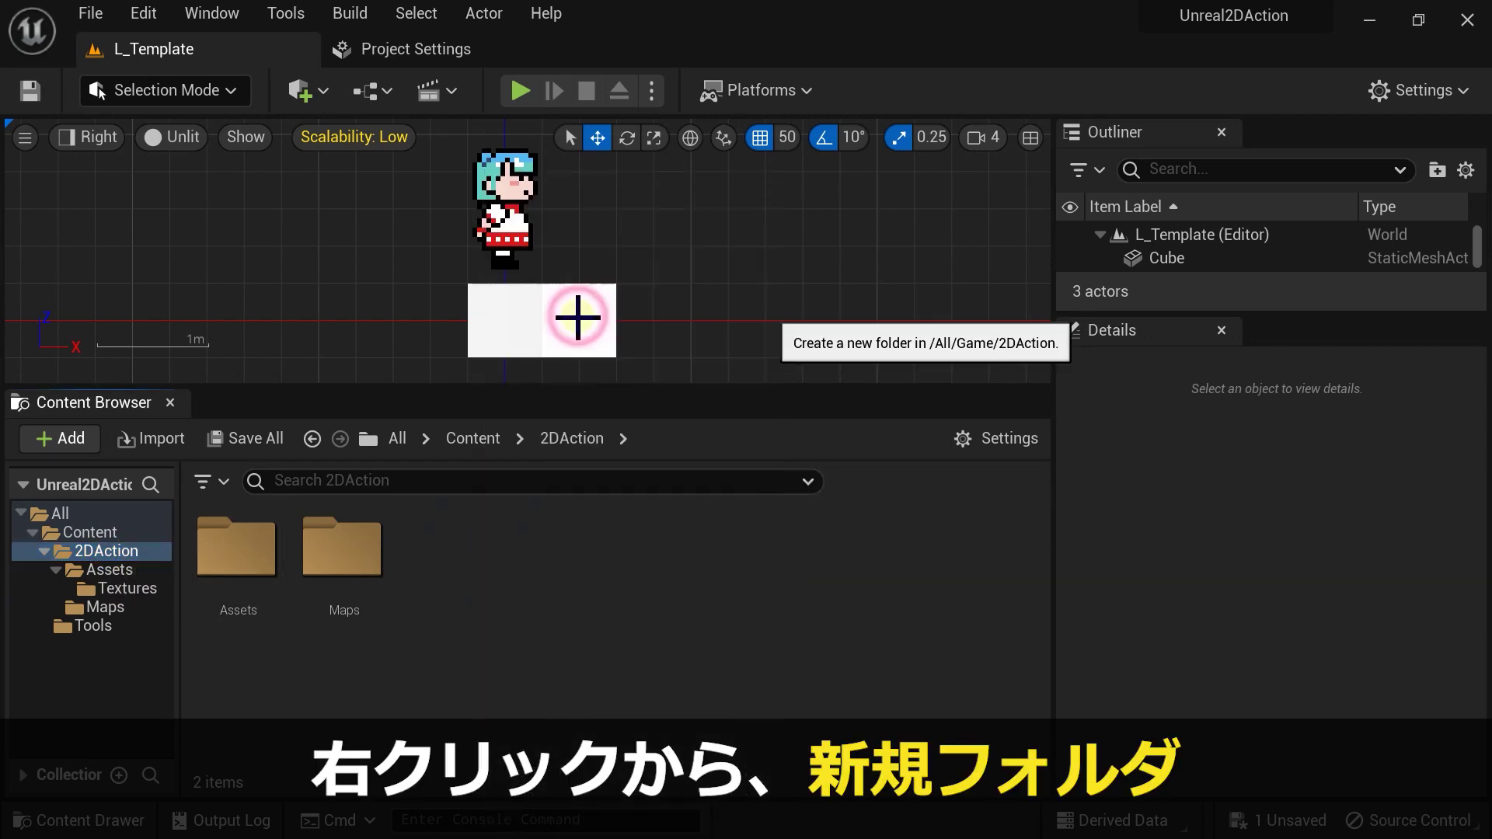
type("Blueprints")
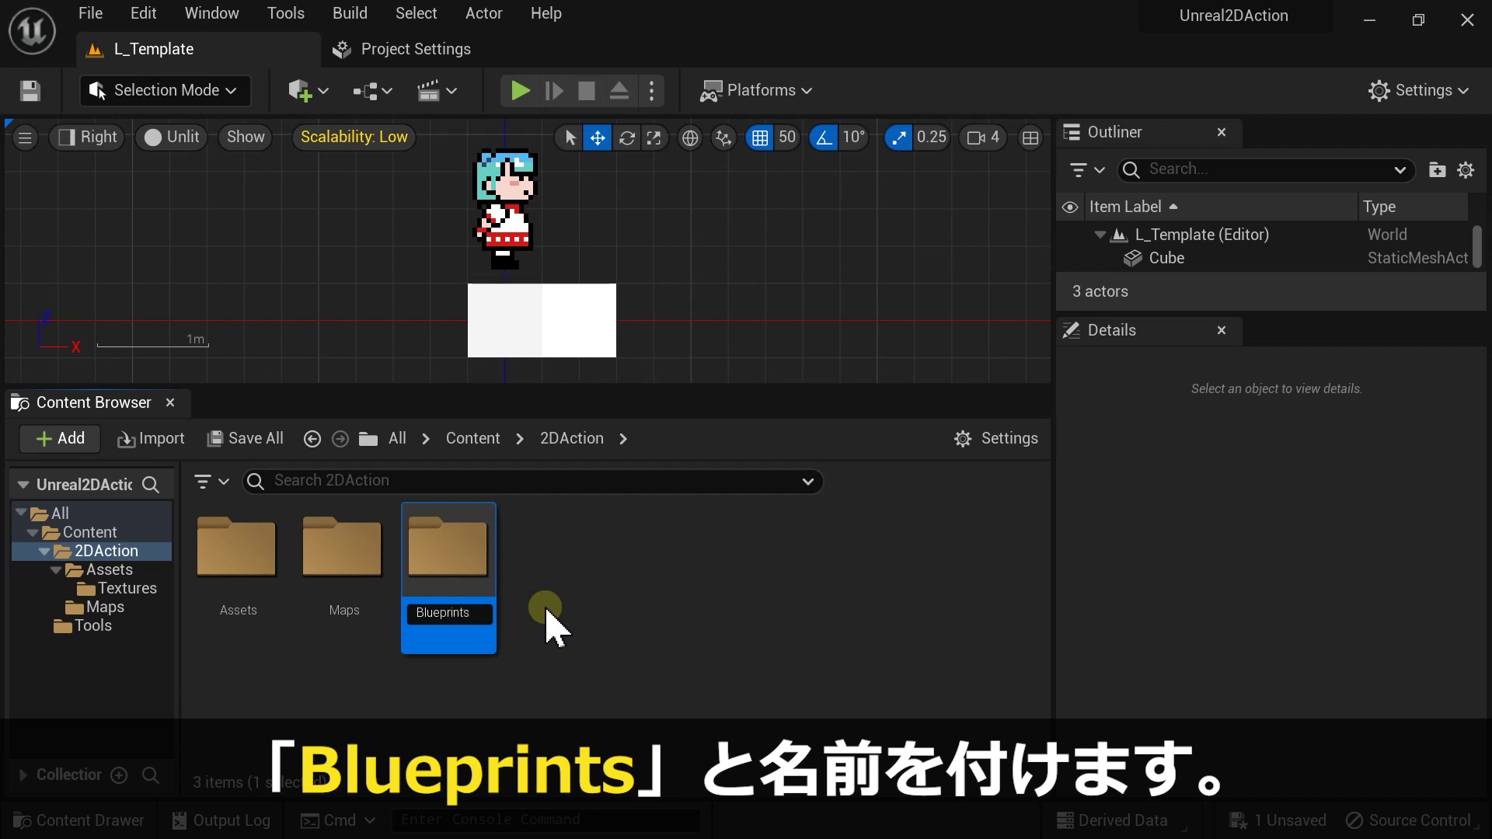
left_click(546, 612)
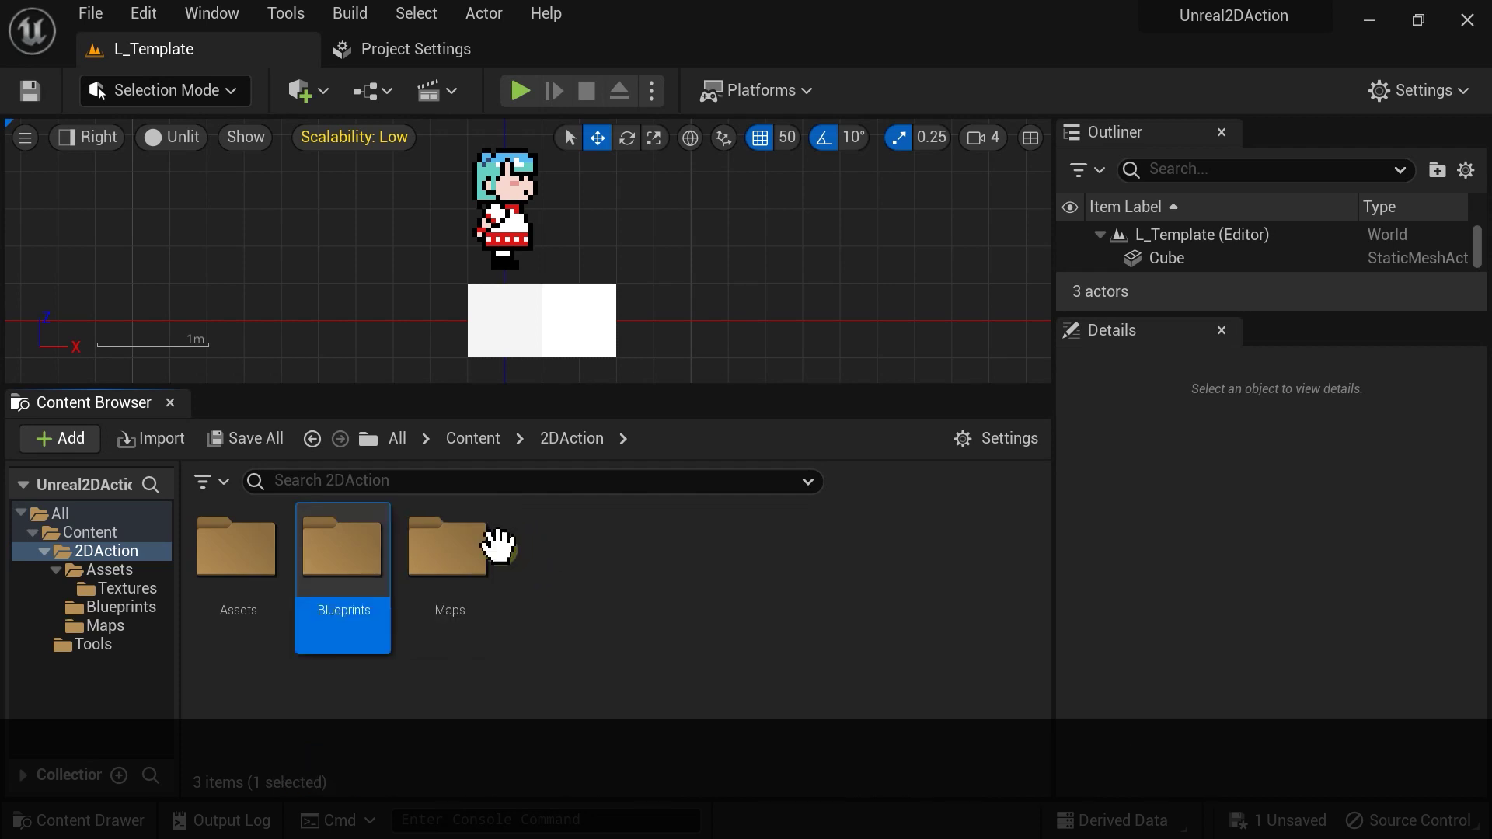
double_click(363, 568)
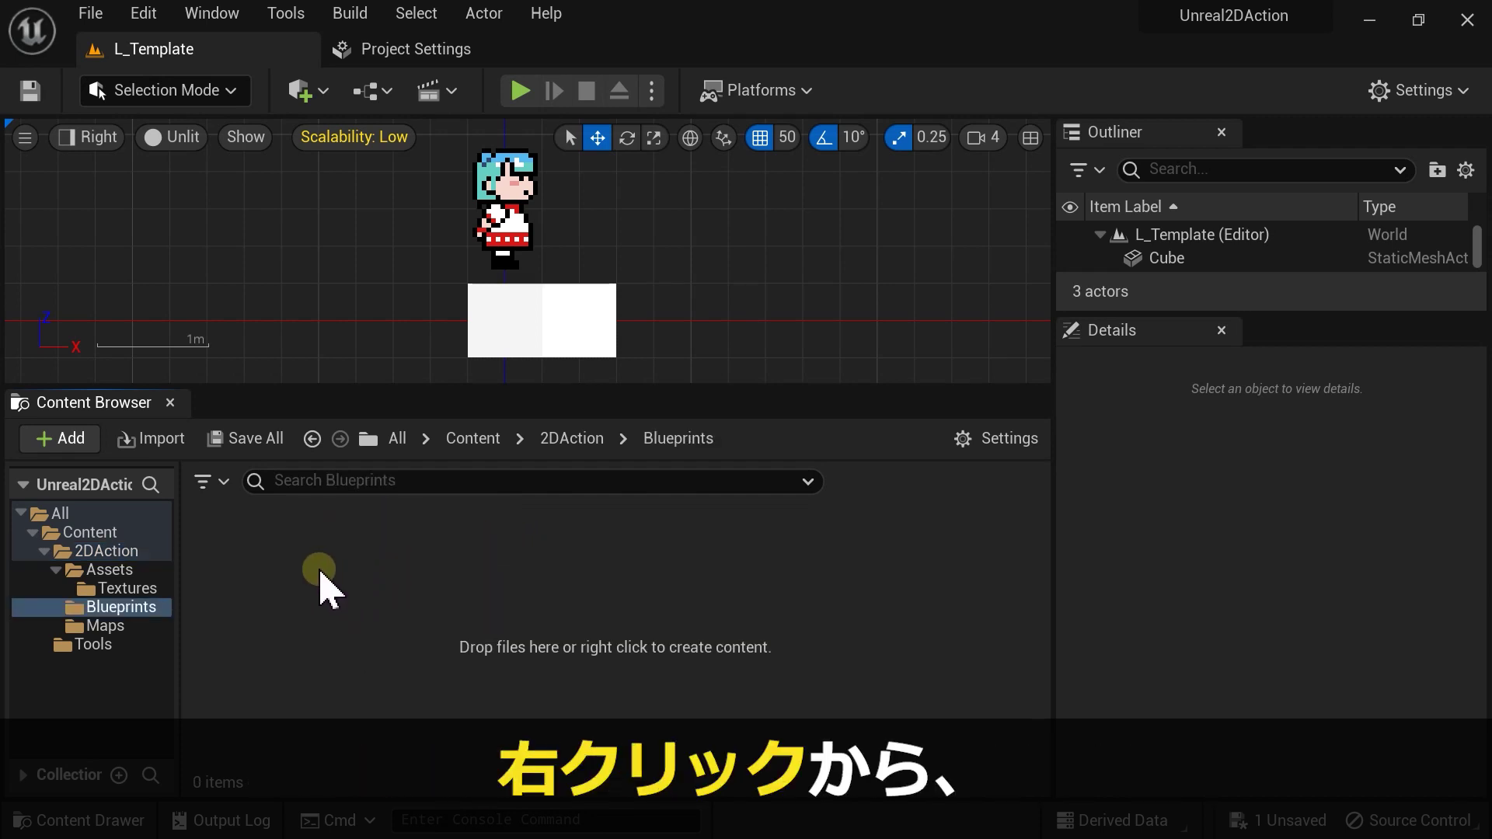
Step: Create a PaperCharacter-based Blueprint Class named BP_Player_2D
right_click(323, 579)
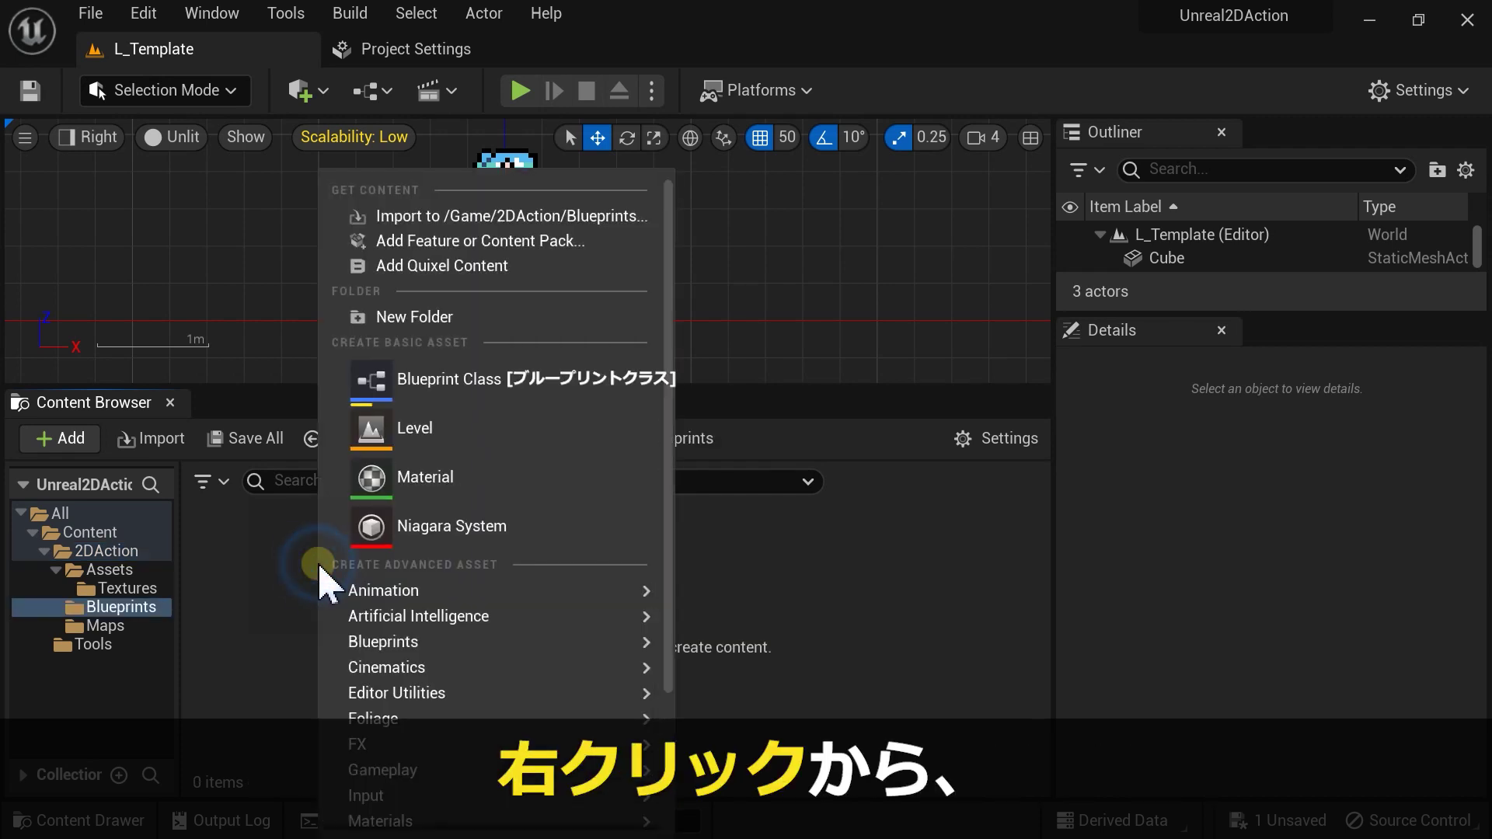
left_click(446, 397)
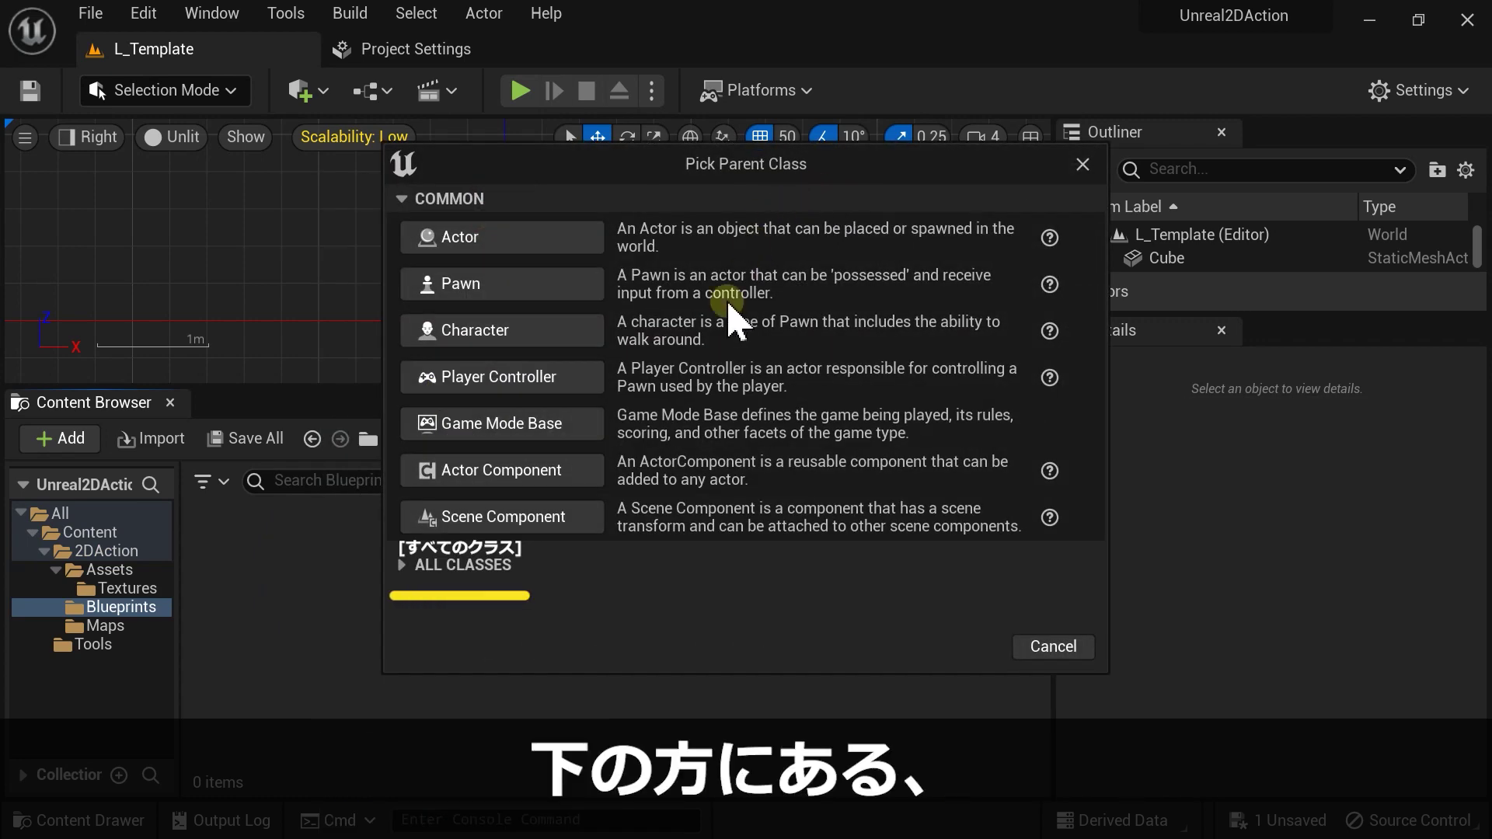
left_click(462, 566)
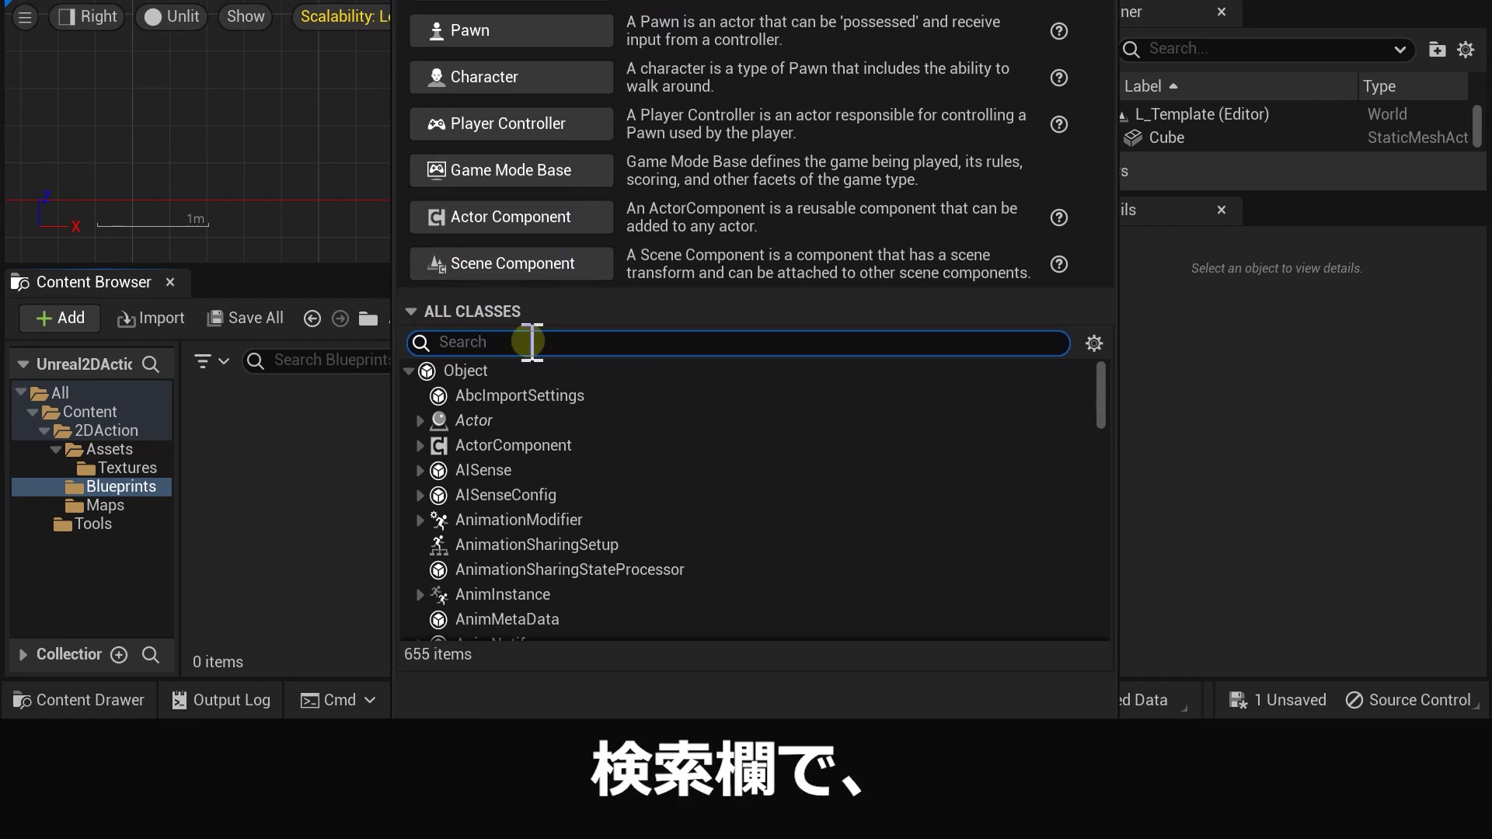
type("paper")
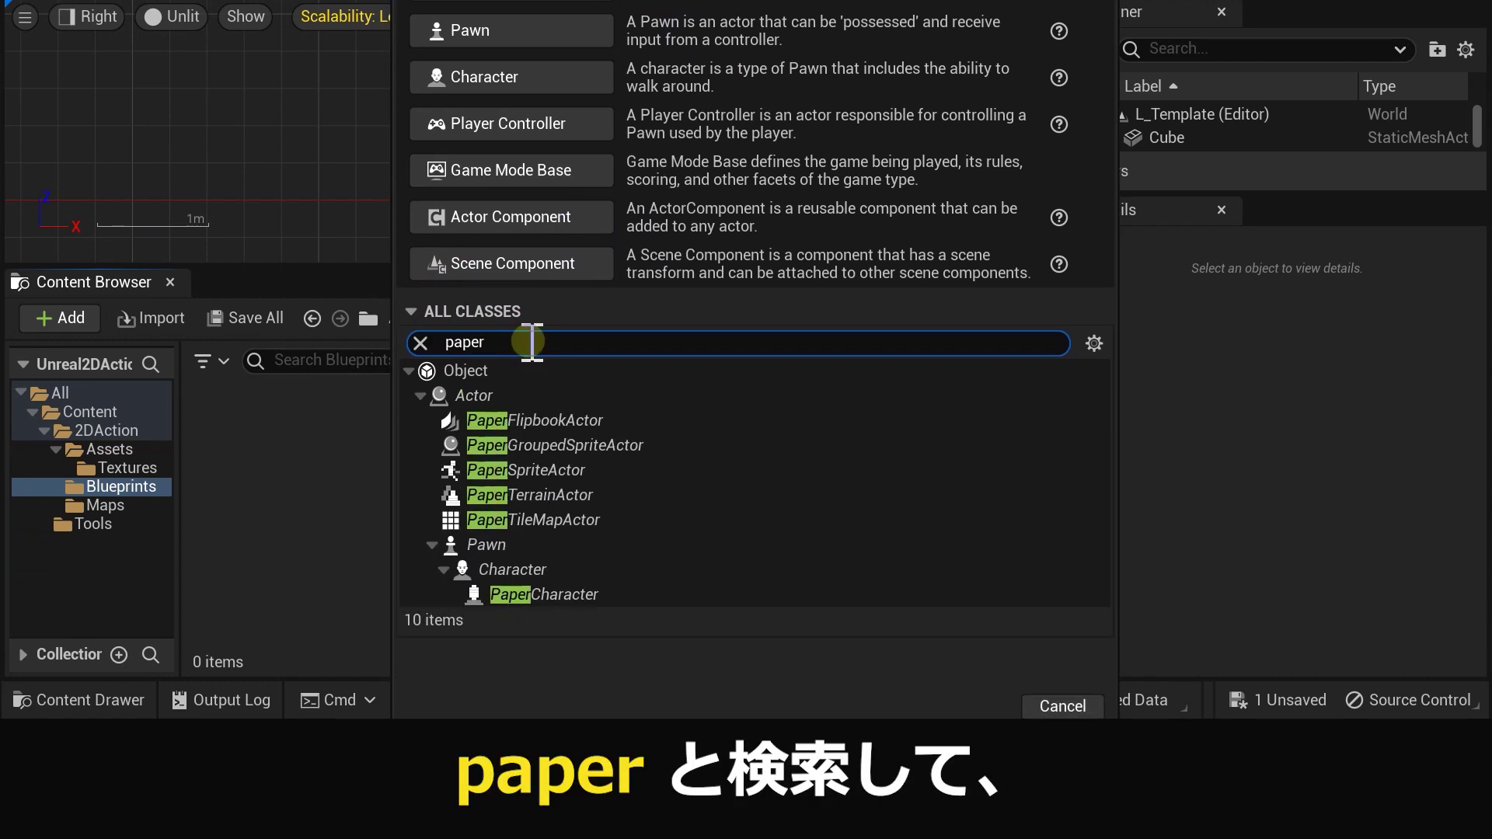
left_click(542, 595)
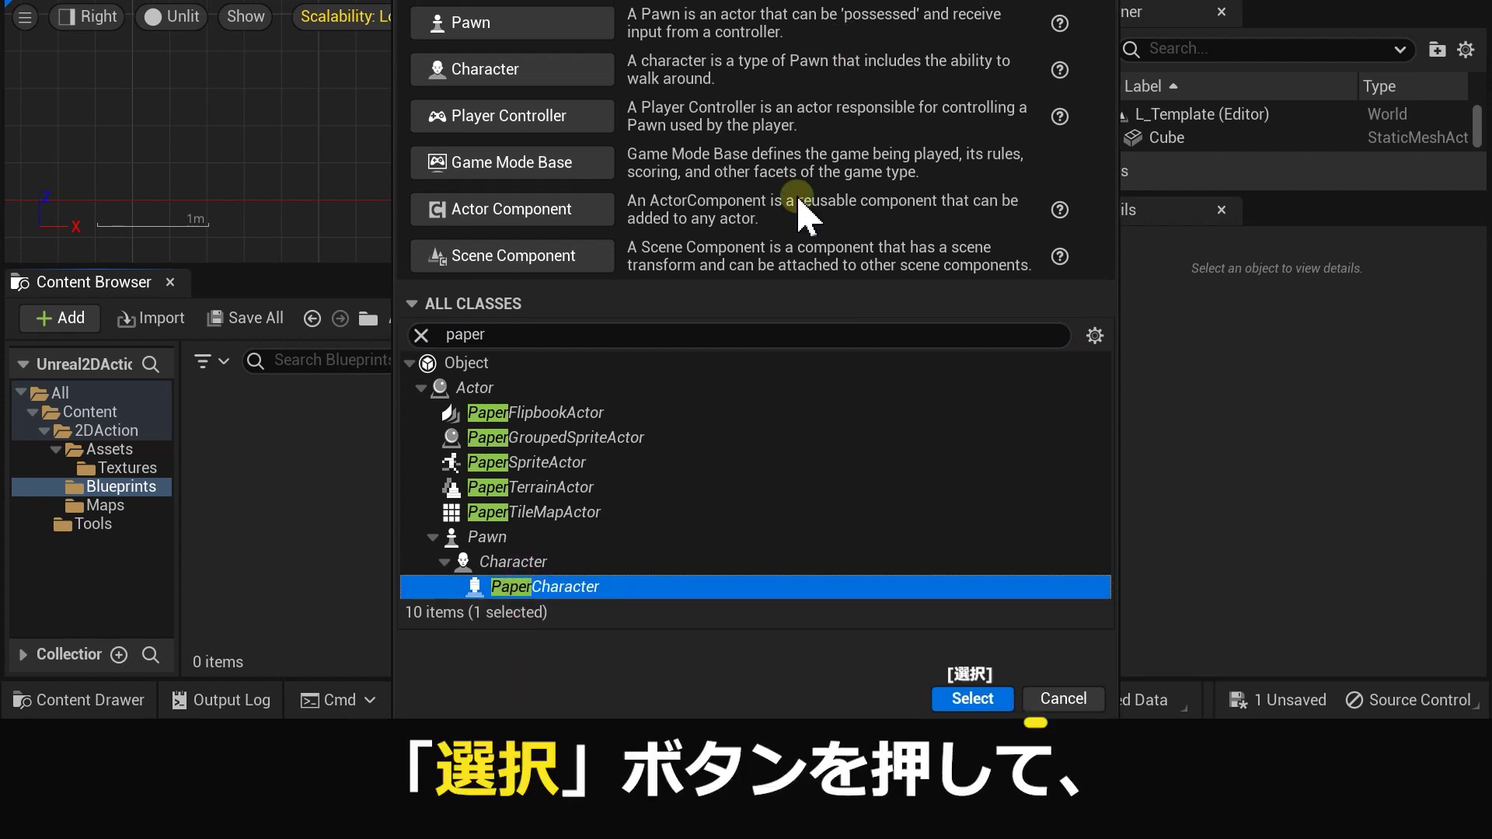
left_click(957, 700)
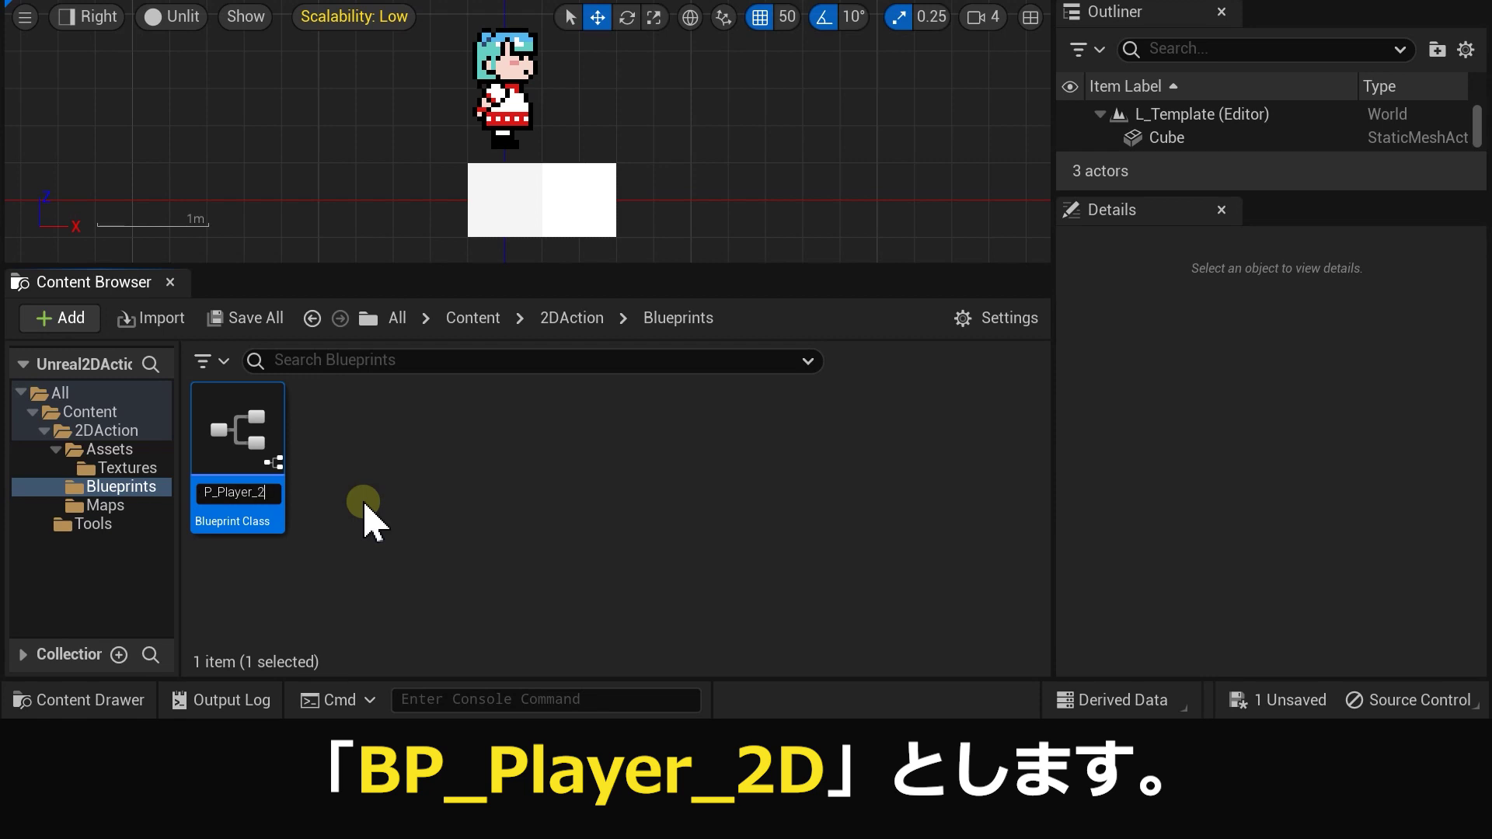
left_click(364, 505)
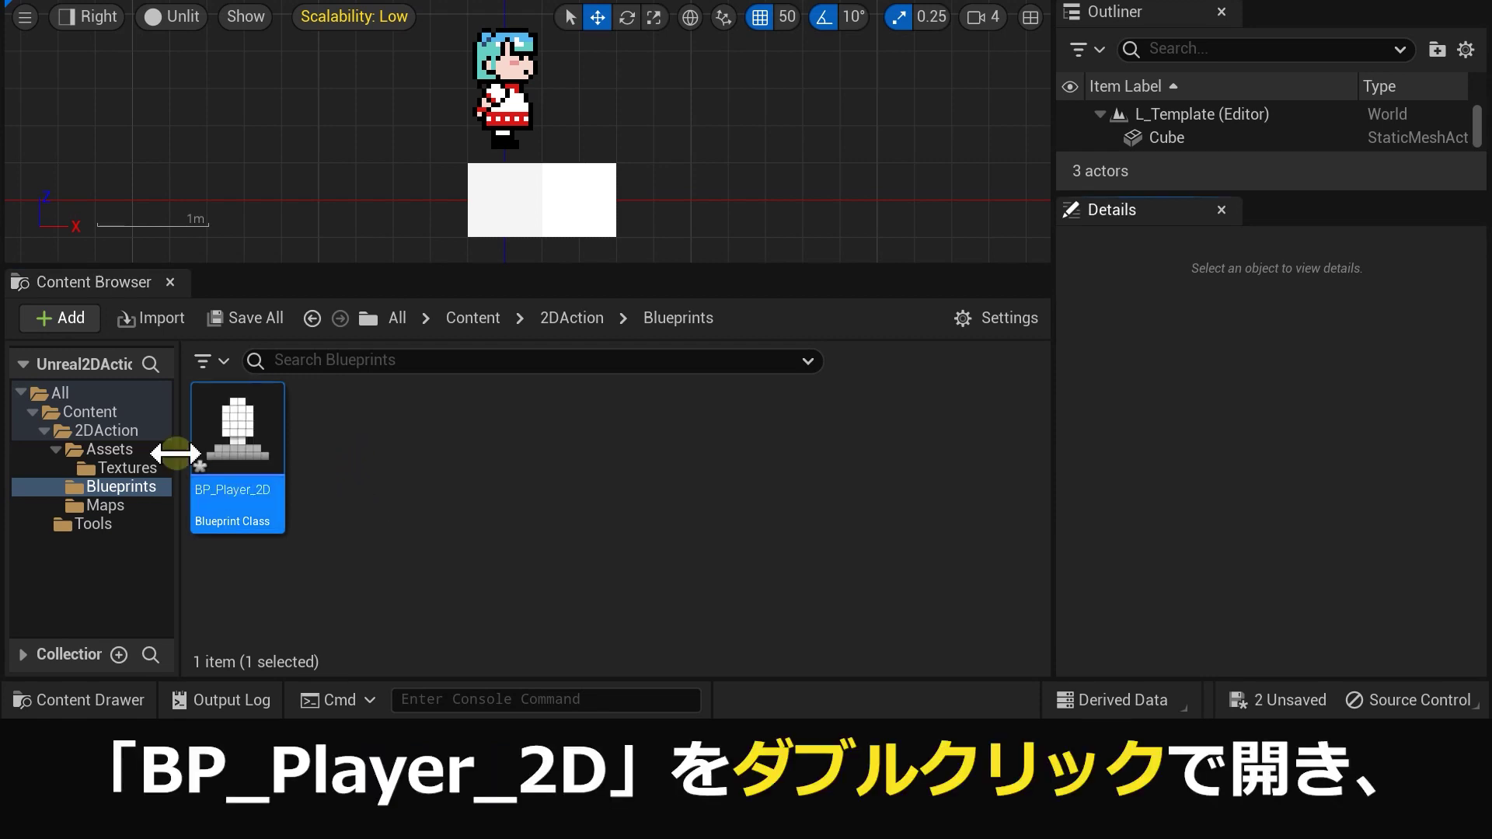
Step: Open BP_Player_2D and set its Sprite component's Source Flipbook to T_Player_Sample_Flipbook
double_click(257, 457)
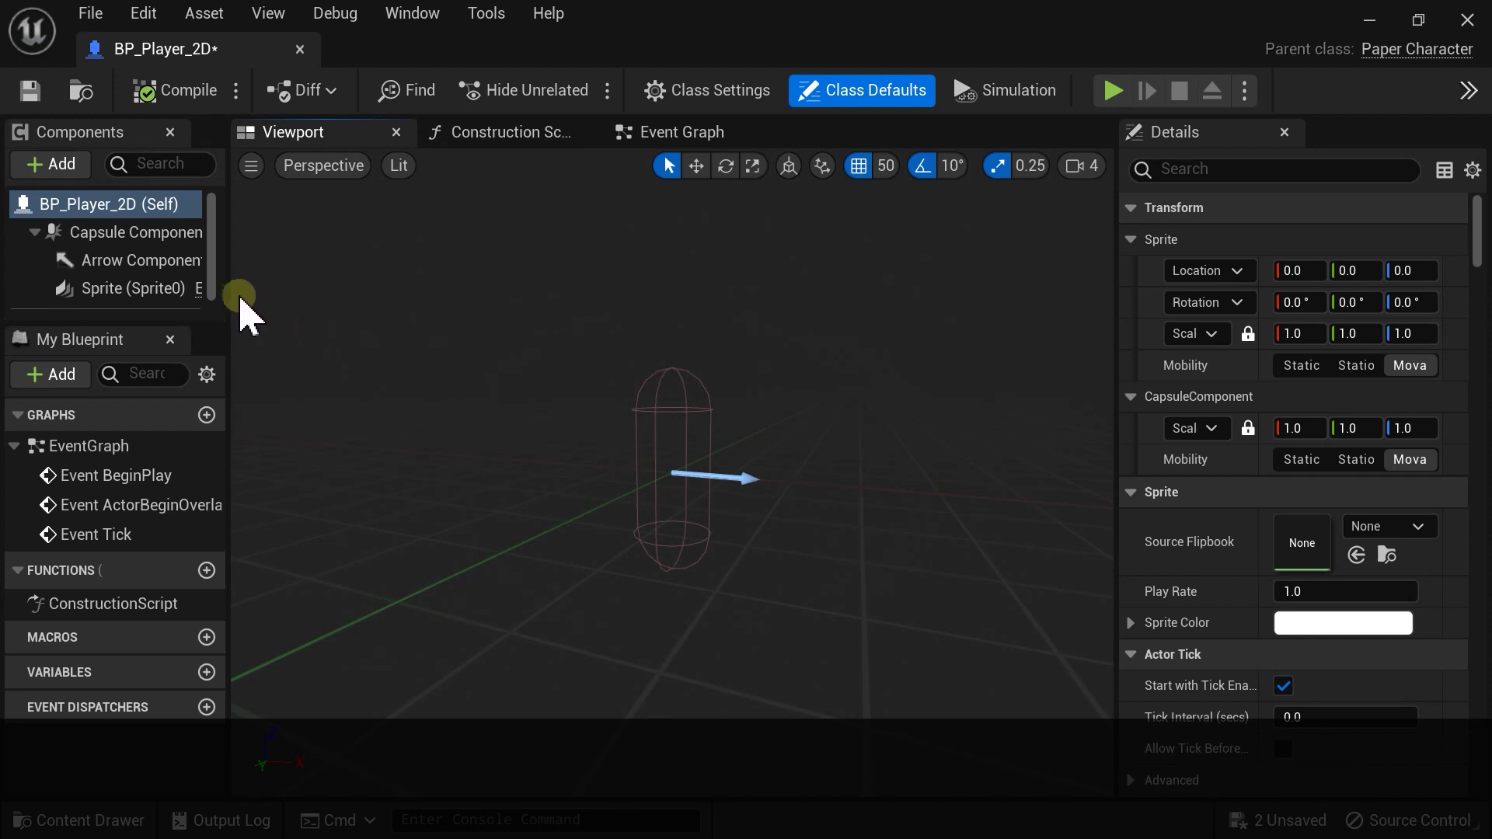
mouse_move(228, 295)
left_mouse_down()
mouse_move(300, 393)
mouse_move(362, 389)
left_mouse_up()
left_click(183, 295)
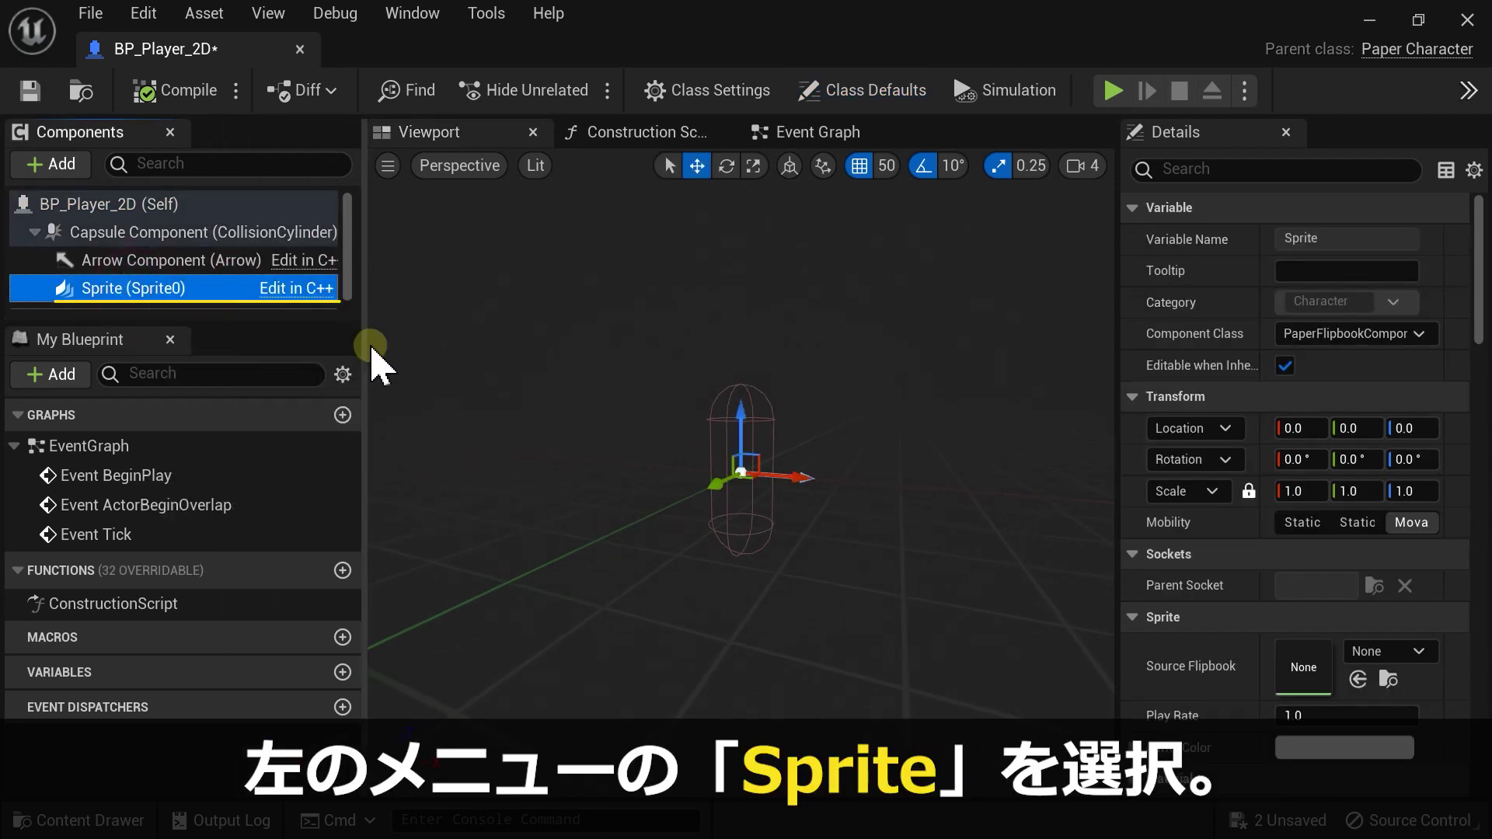
left_click_drag(1119, 309, 807, 340)
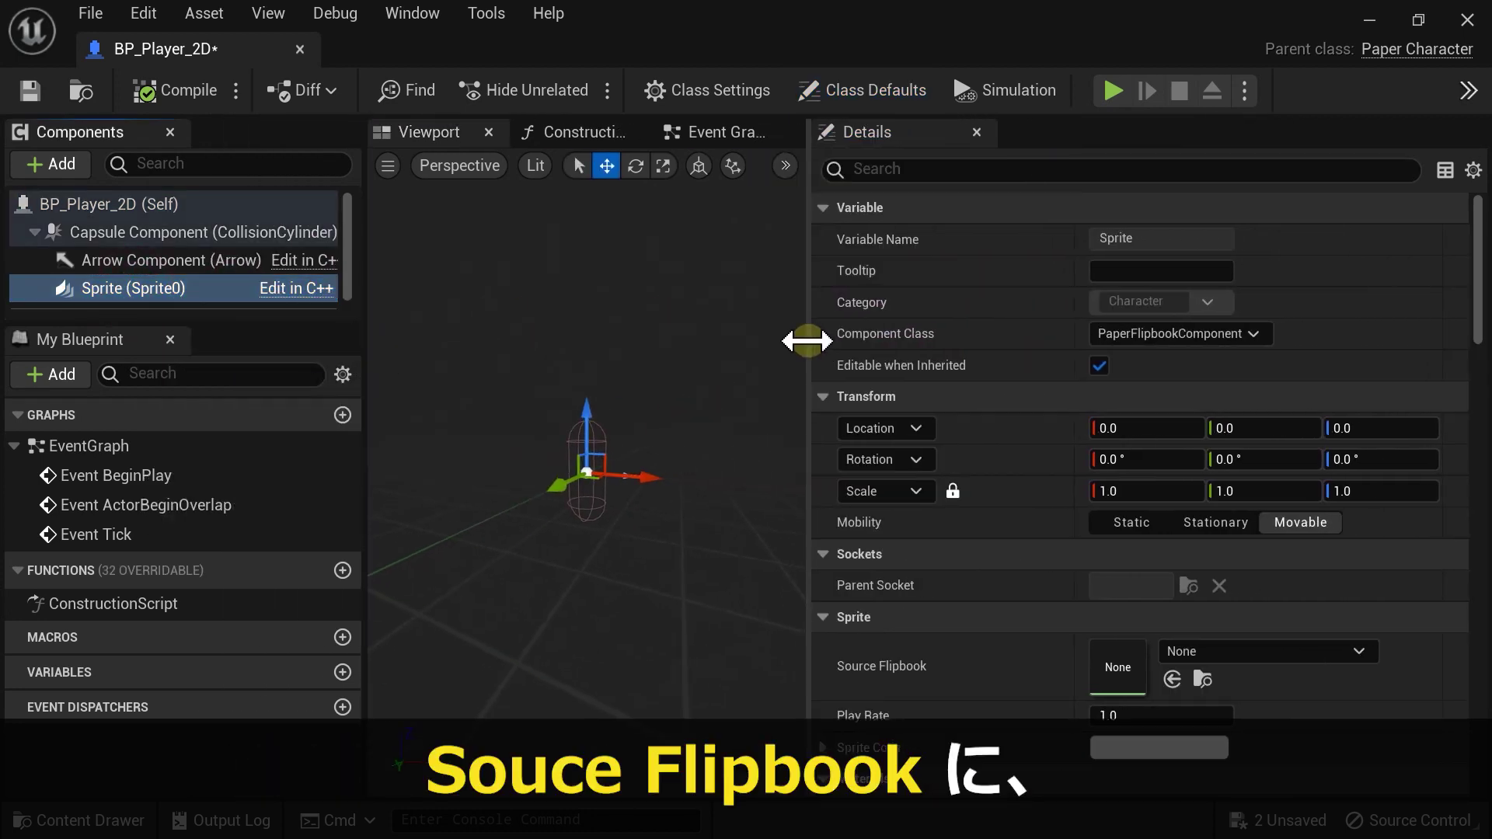
scroll(946, 361, "down", 3)
scroll(935, 373, "down", 4)
left_click(1214, 356)
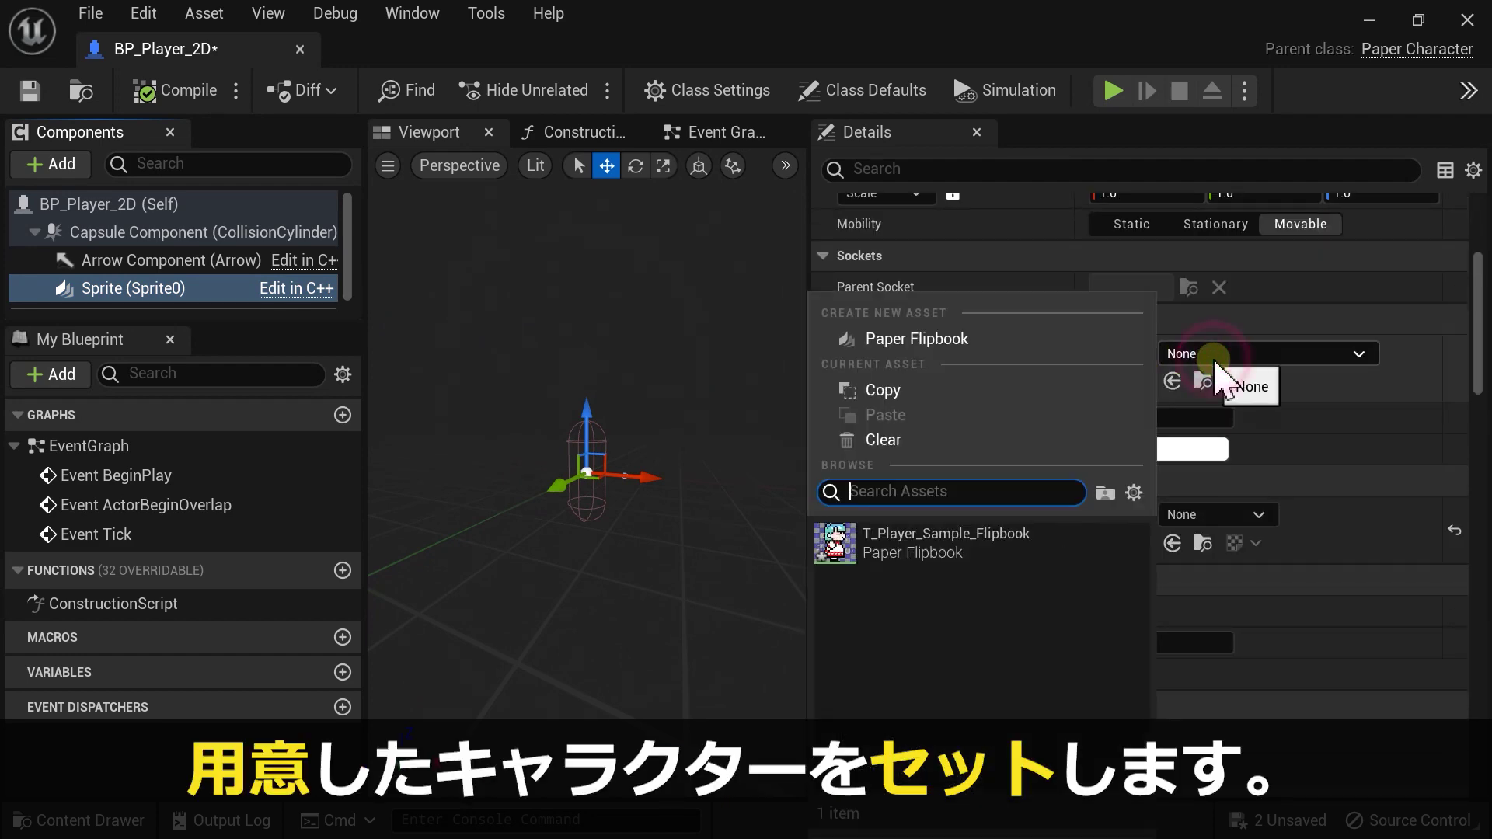
left_click(942, 542)
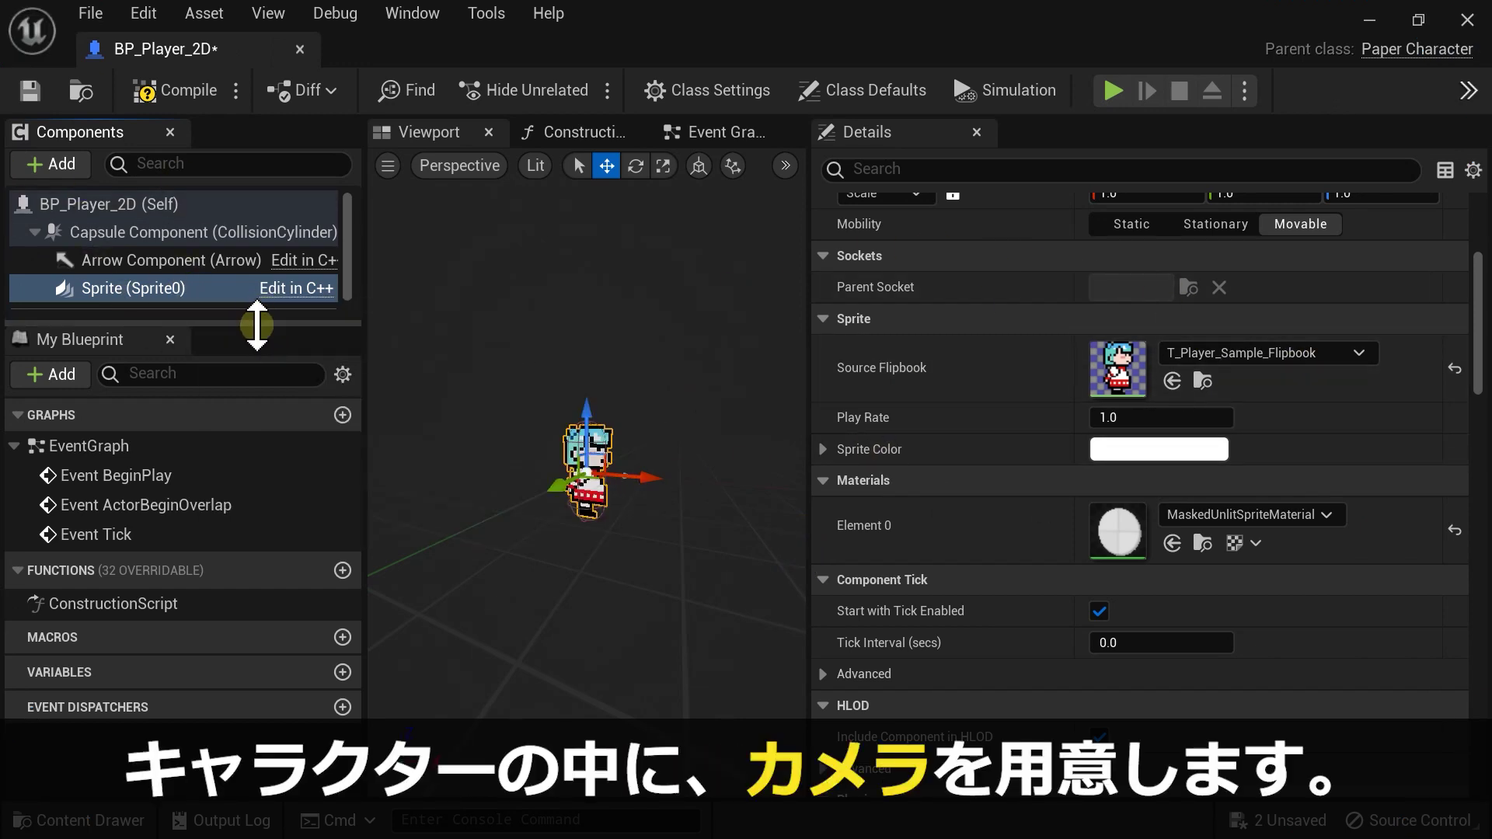
left_click_drag(256, 320, 243, 436)
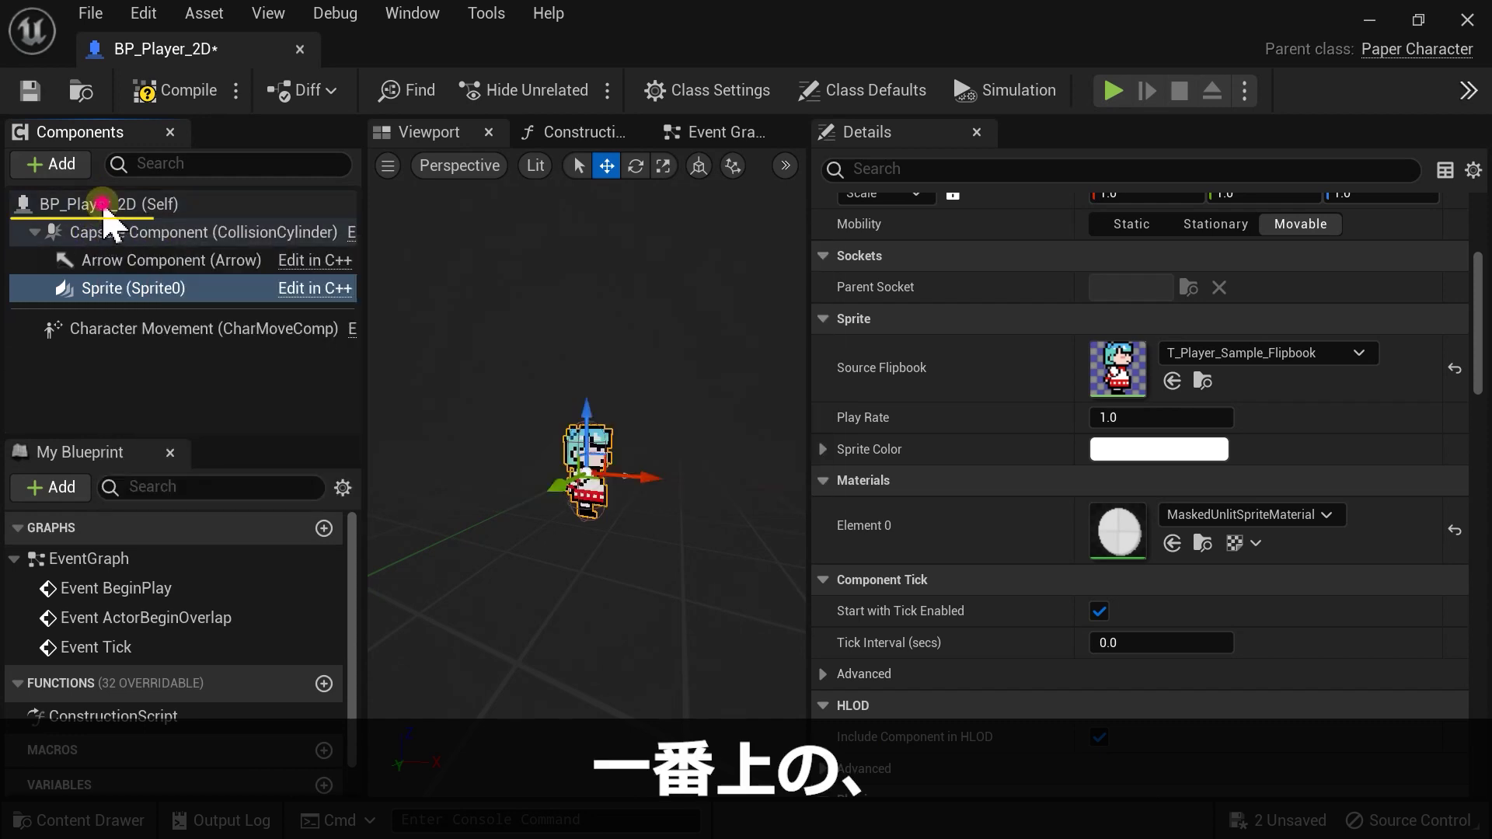
left_click(39, 203)
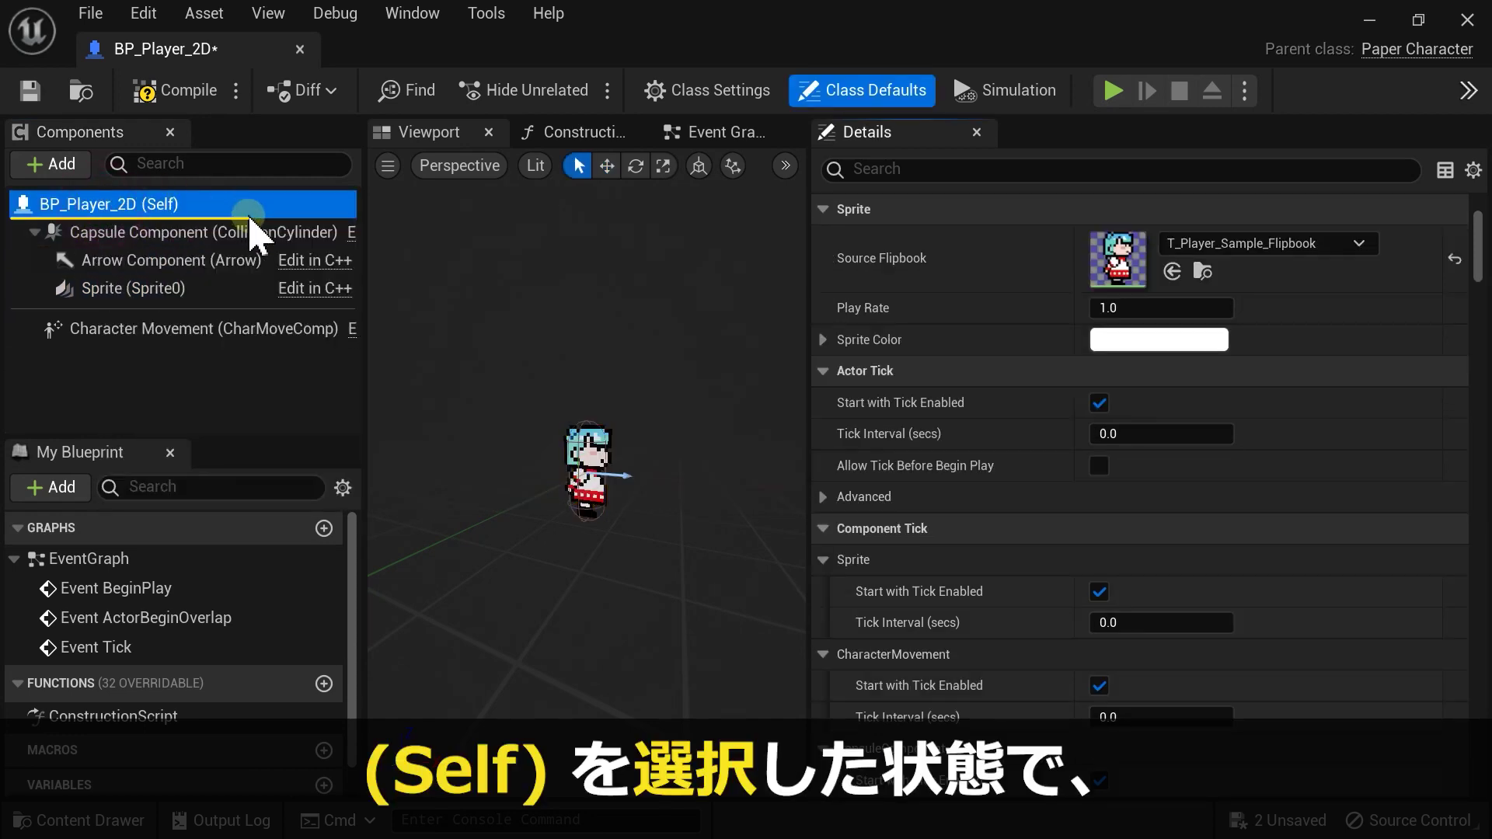
Step: Add a Spring Arm component to BP_Player_2D, found by searching 'arm'
left_click(63, 164)
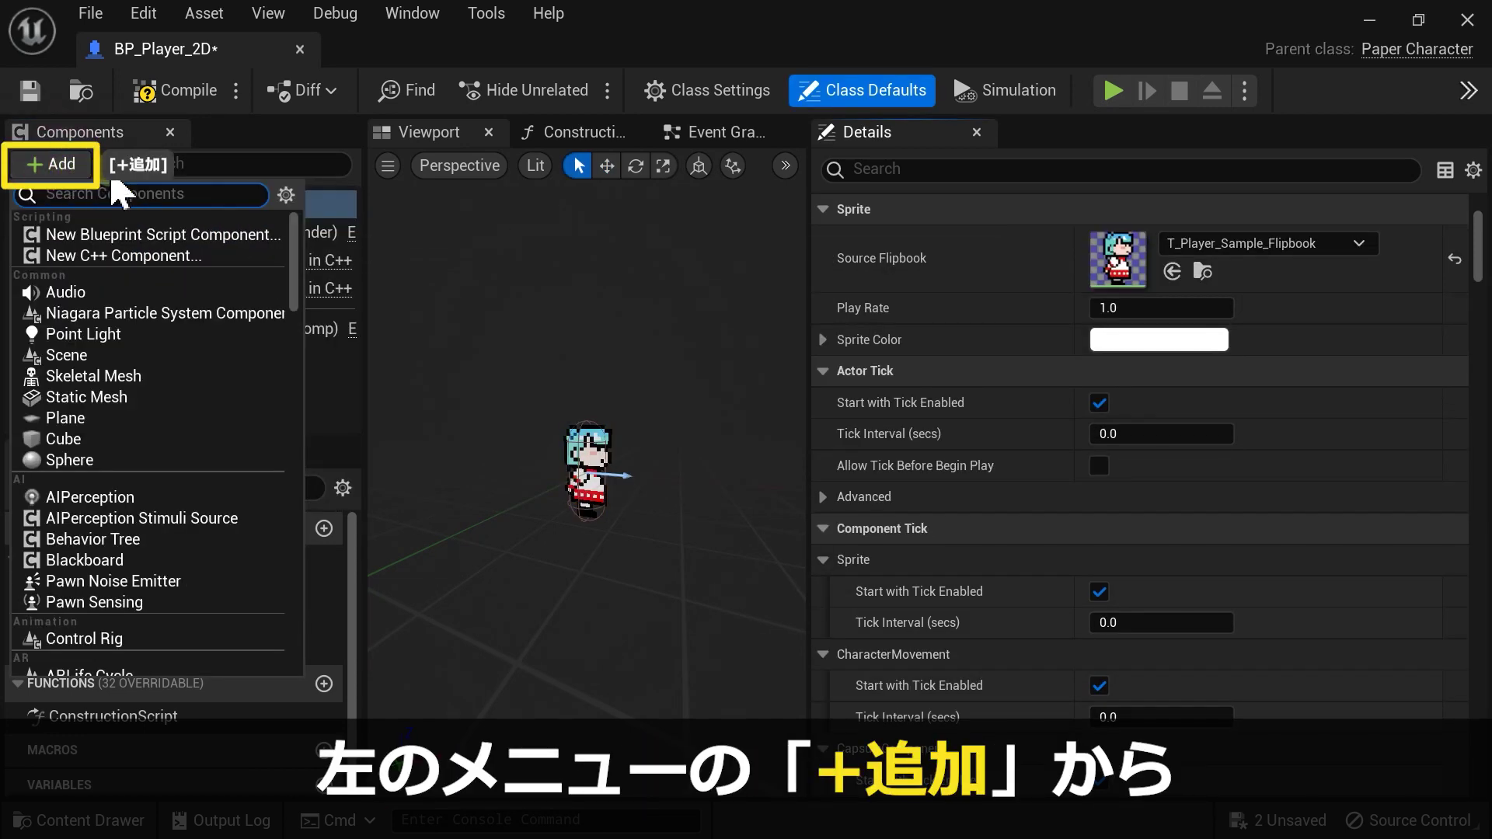
type("a")
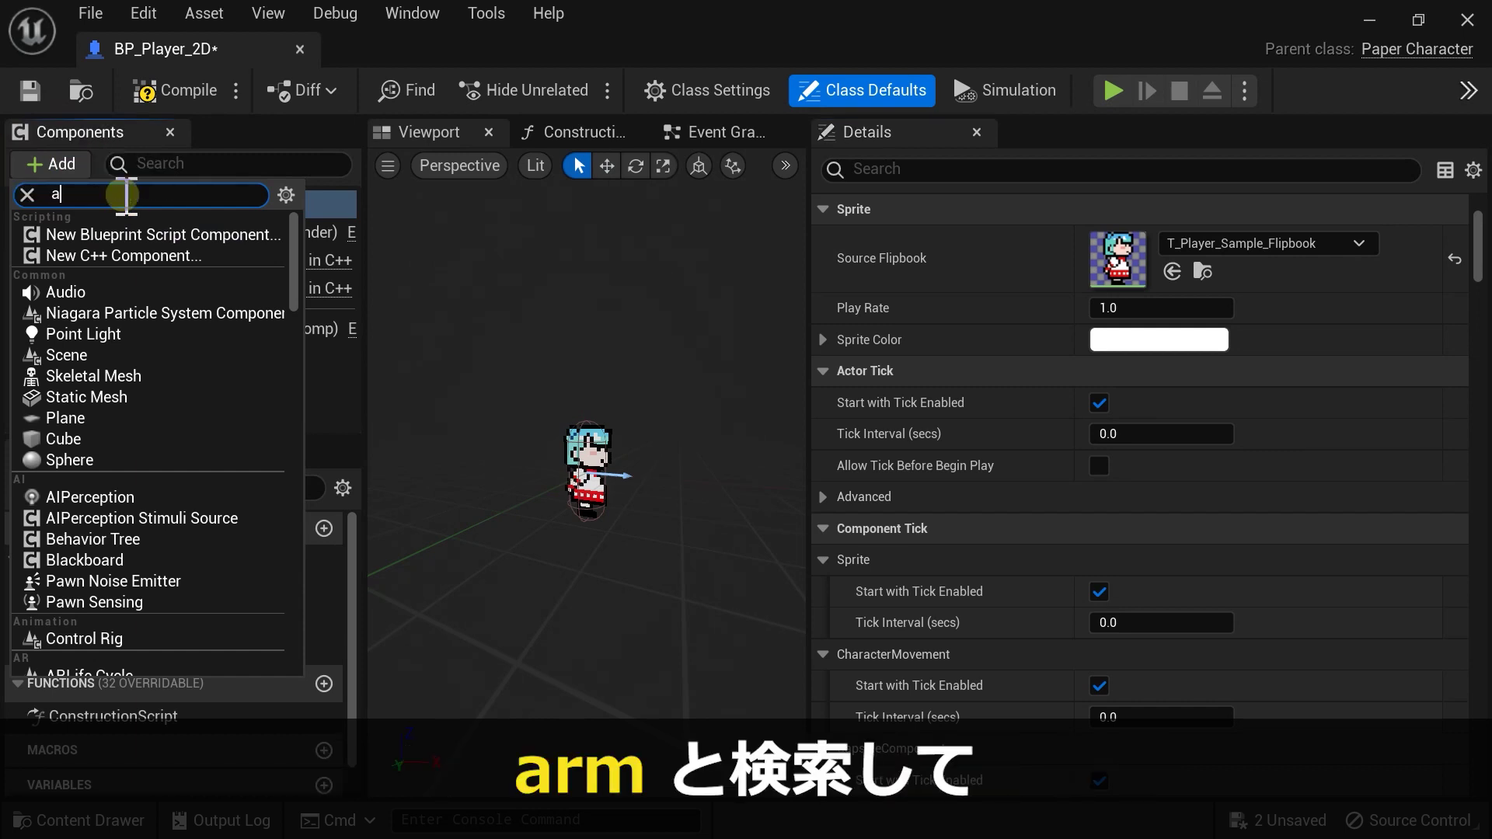
type("rm")
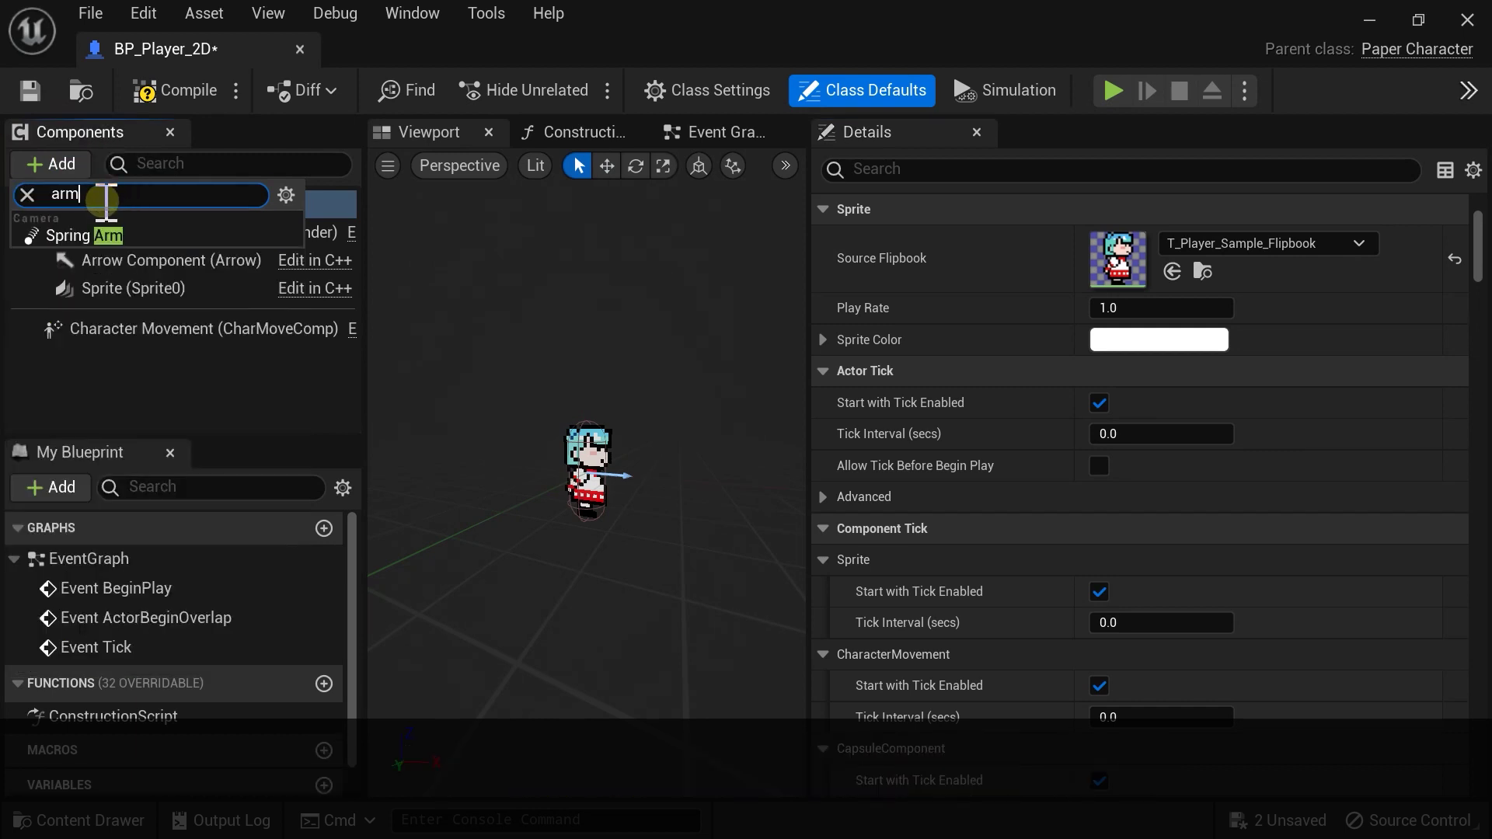
left_click(115, 235)
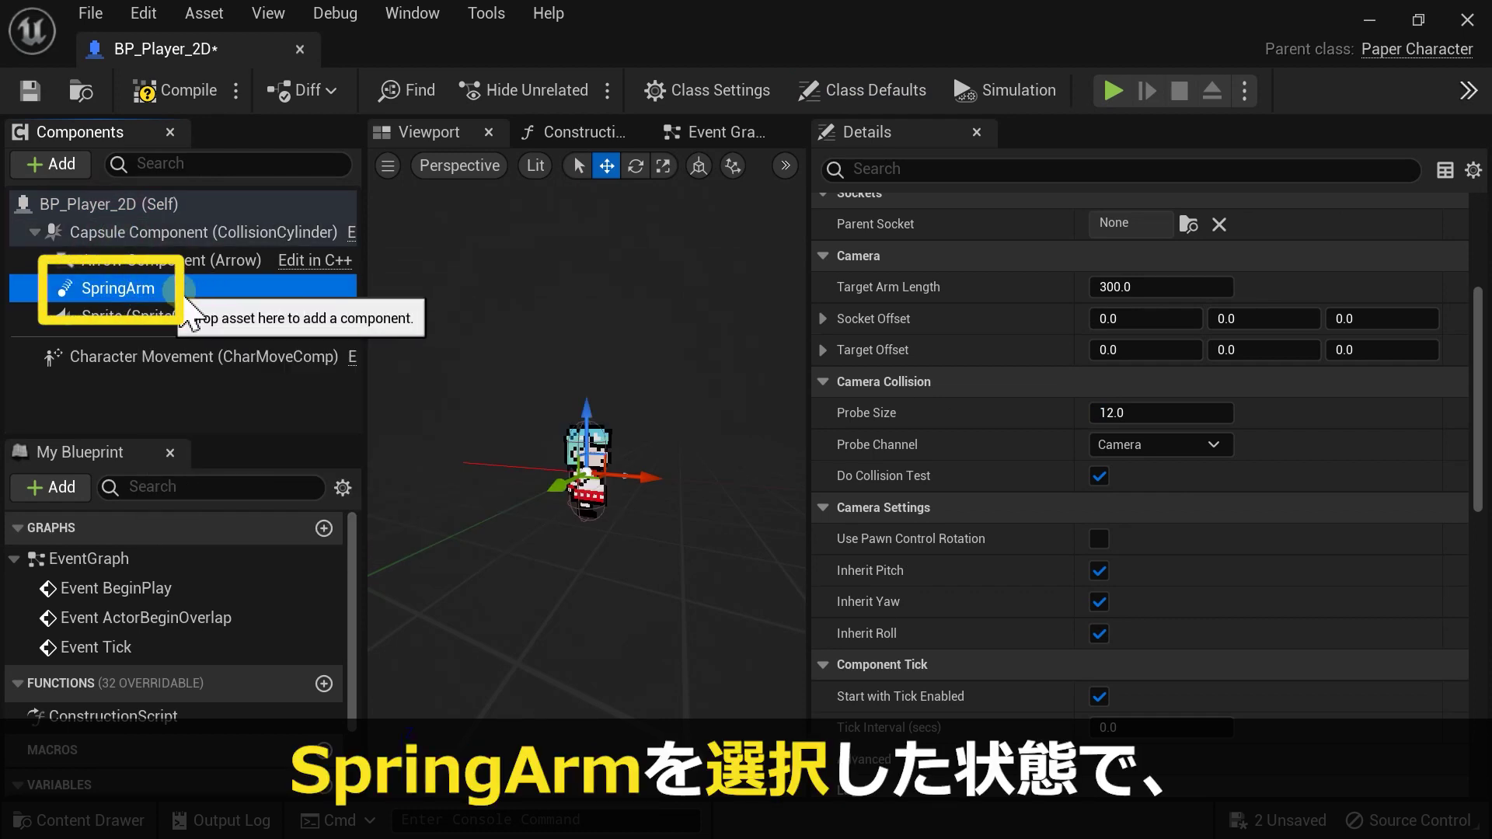
Step: Add a Camera component nested under the SpringArm, then reselect the SpringArm
left_click(54, 164)
type("camera")
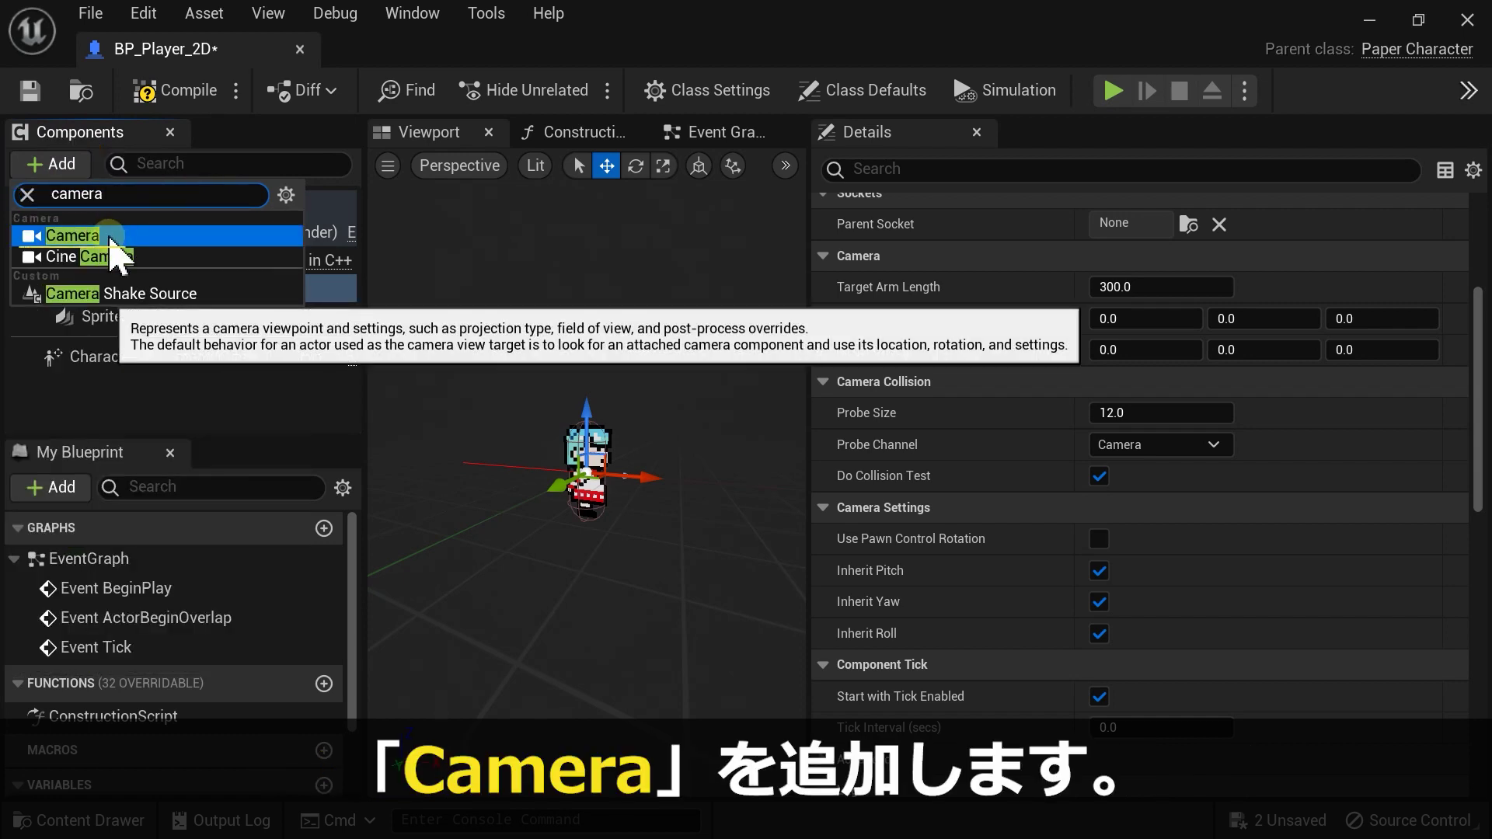
left_click(116, 249)
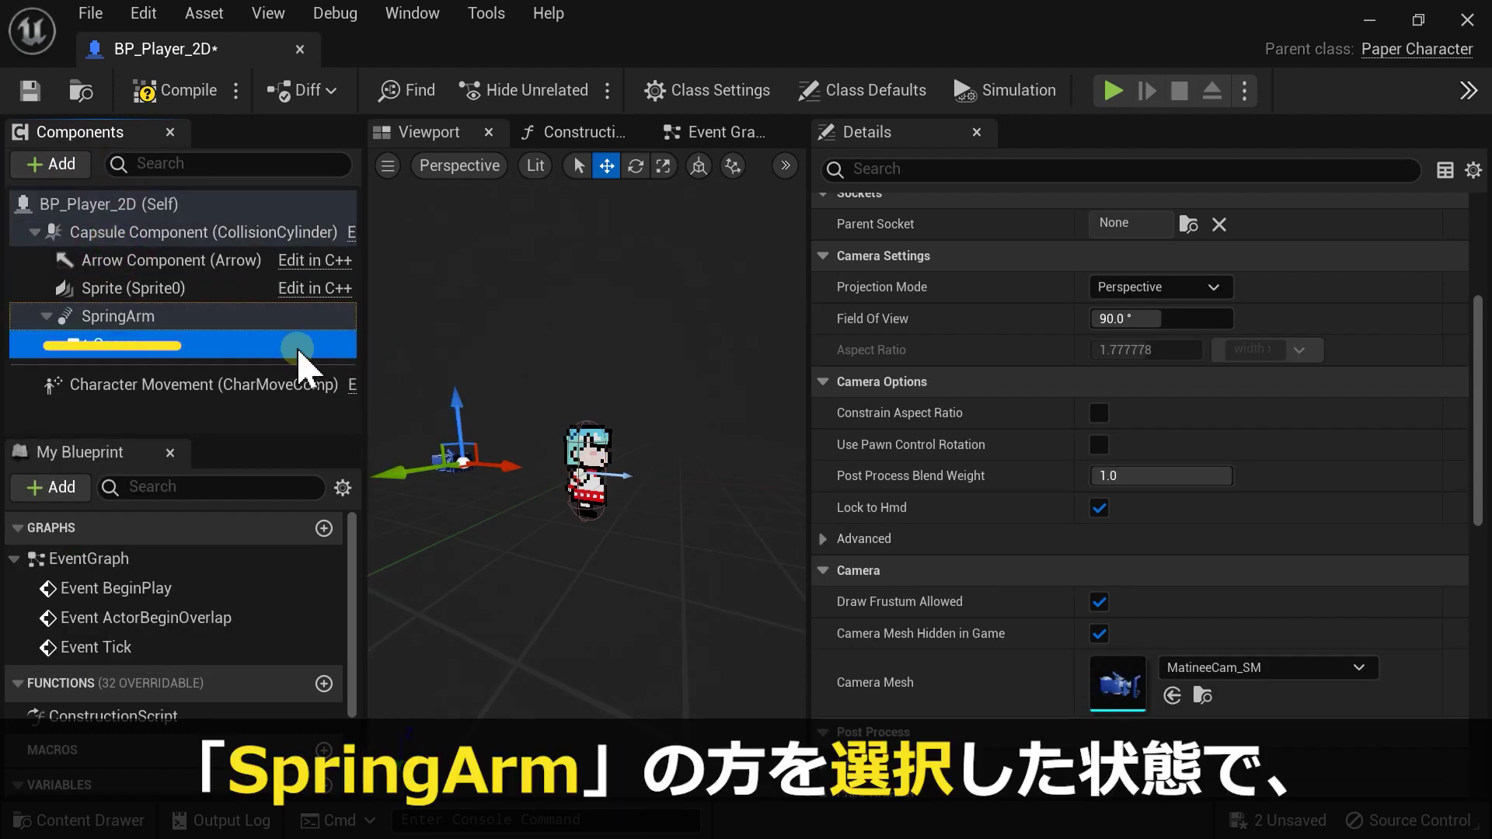
left_click(259, 320)
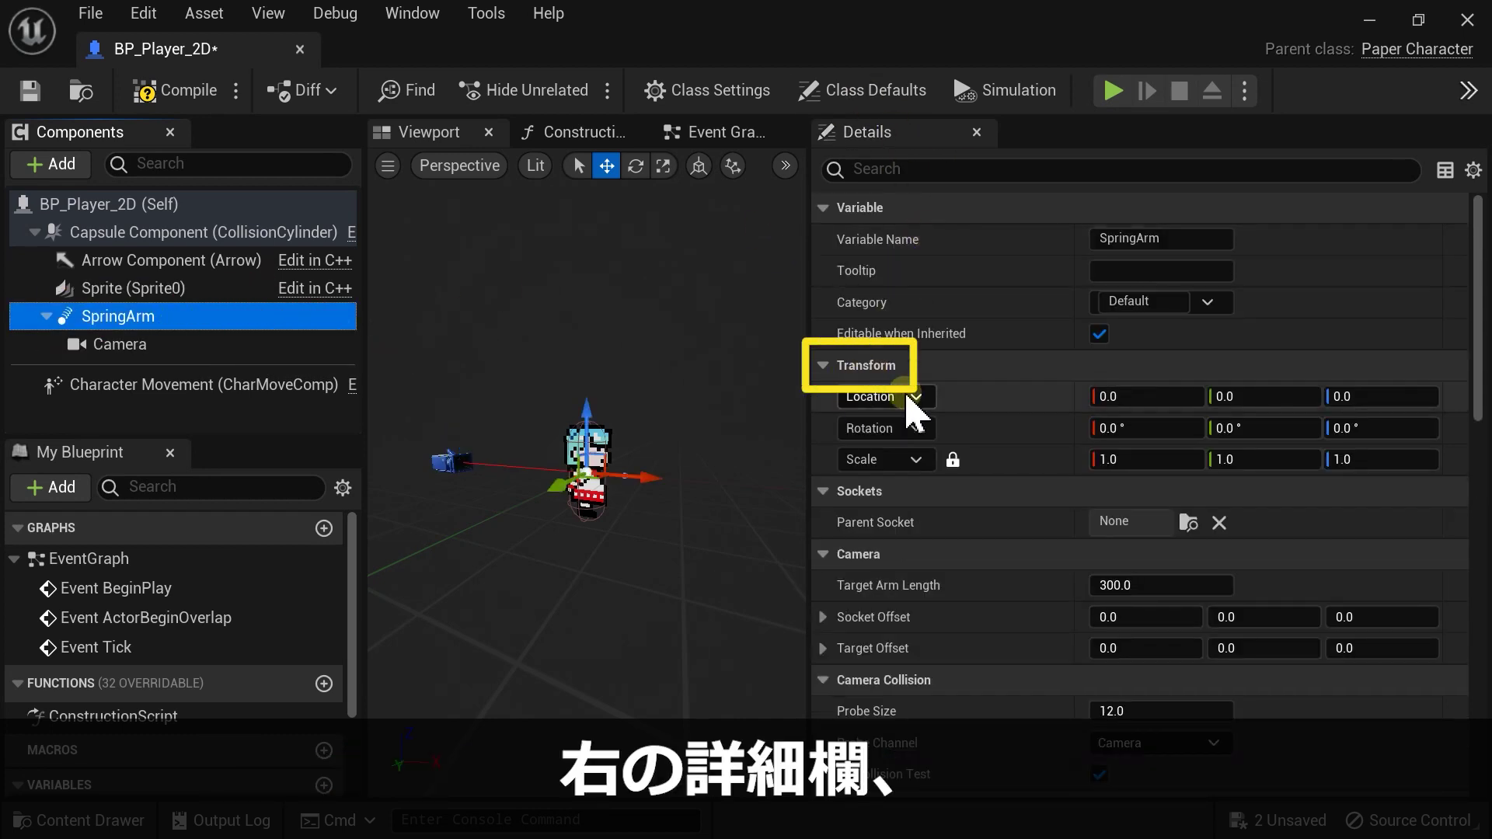
Step: Rotate the SpringArm -90° on Z and make that rotation World-absolute
left_click(1373, 434)
type("-90")
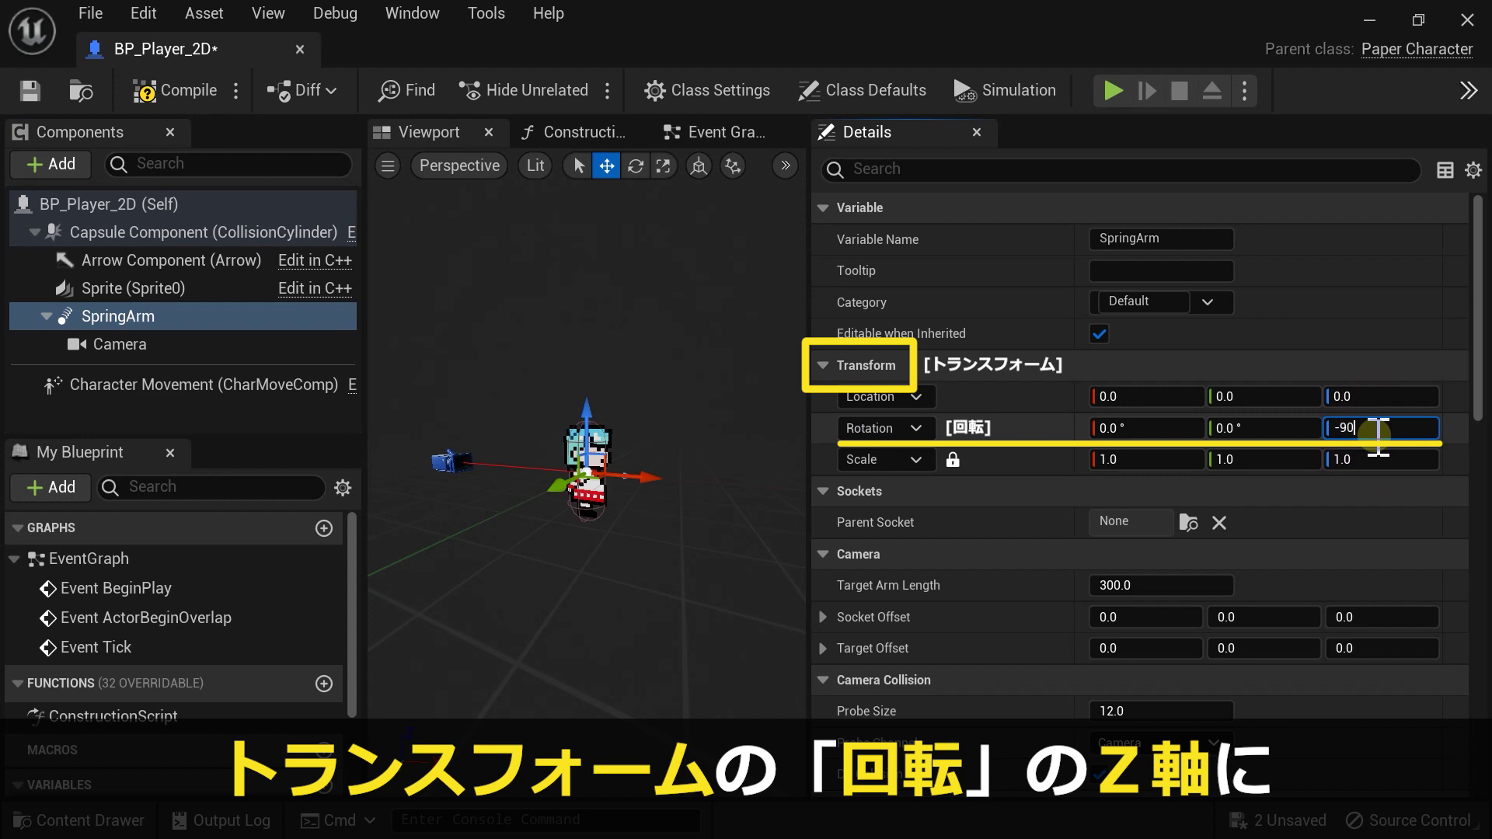
key("Return")
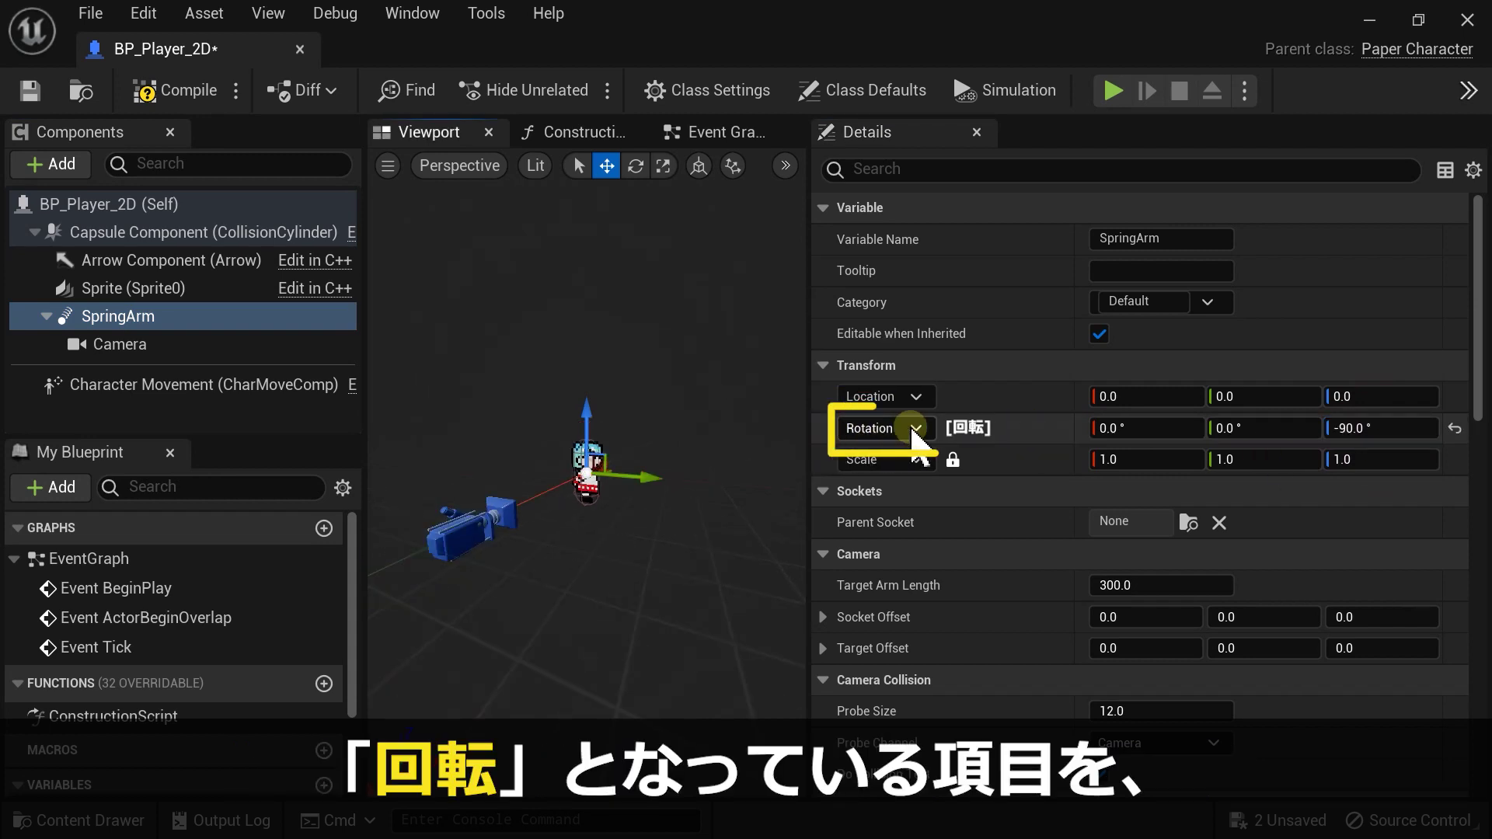
left_click(919, 429)
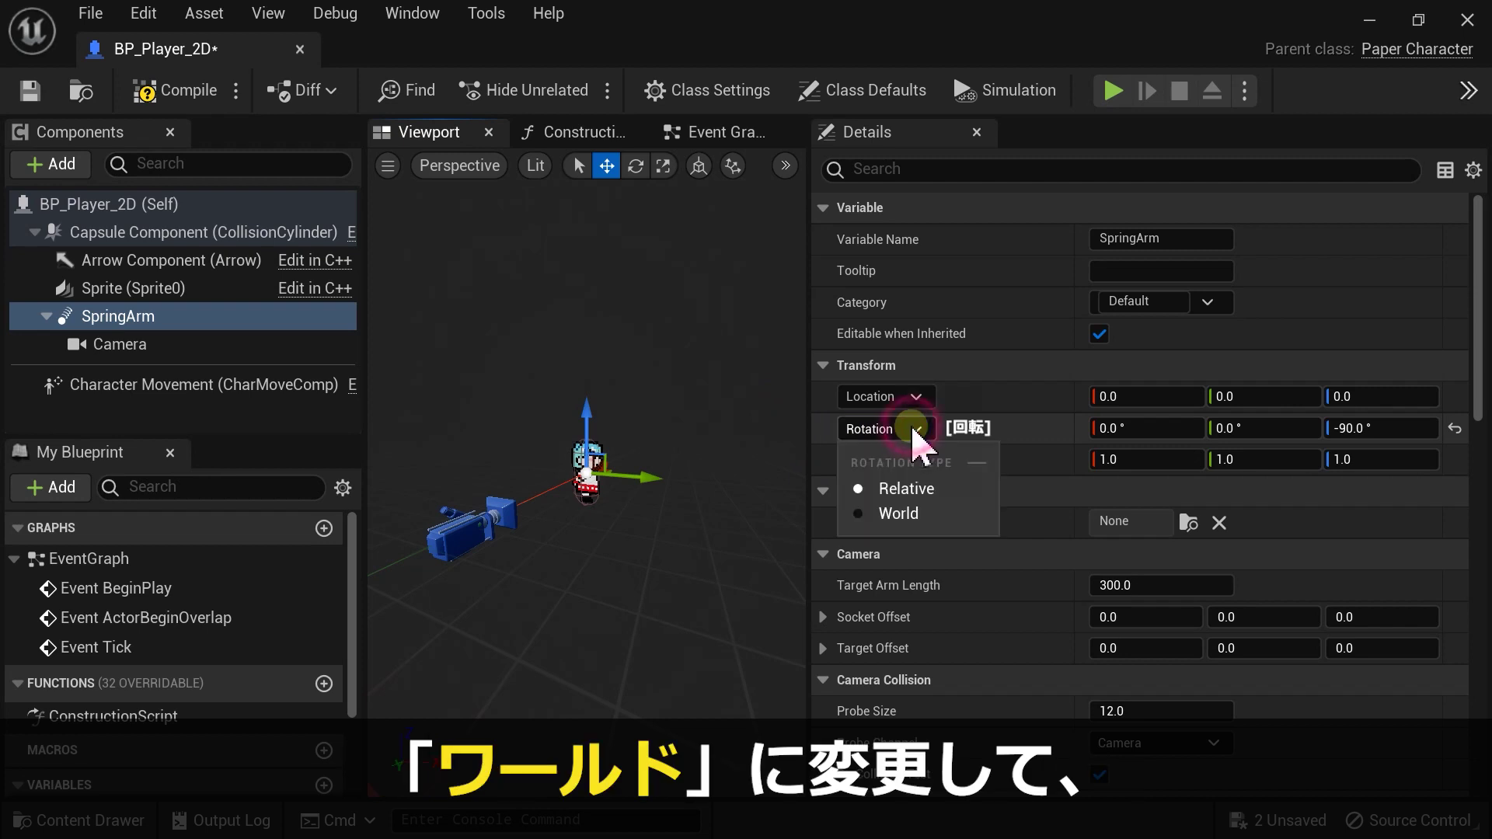
left_click(889, 516)
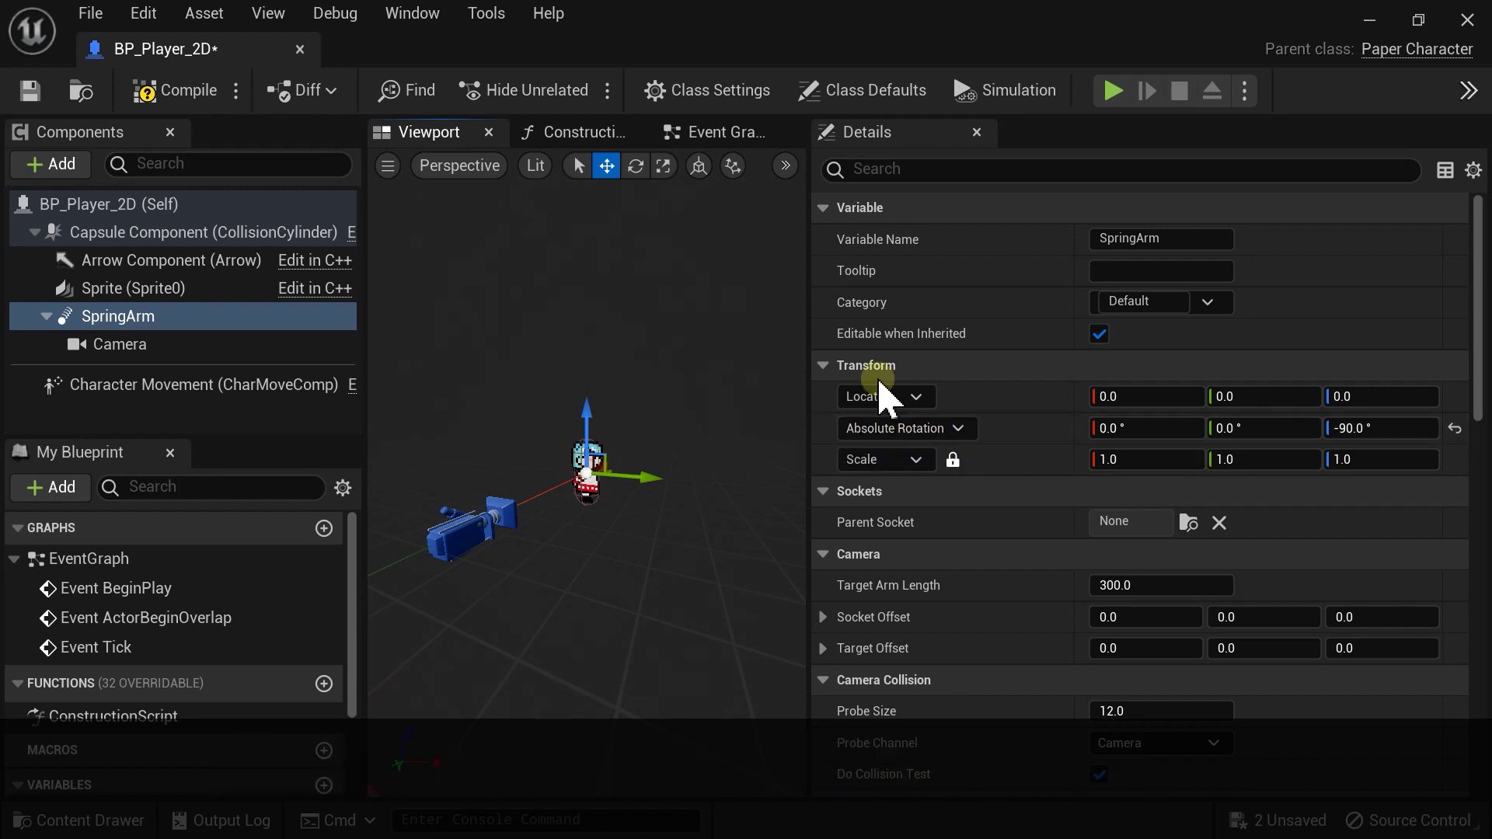
scroll(986, 423, "down", 6)
Step: Disable Do Collision Test in the SpringArm's Camera Collision settings
scroll(987, 423, "down", 2)
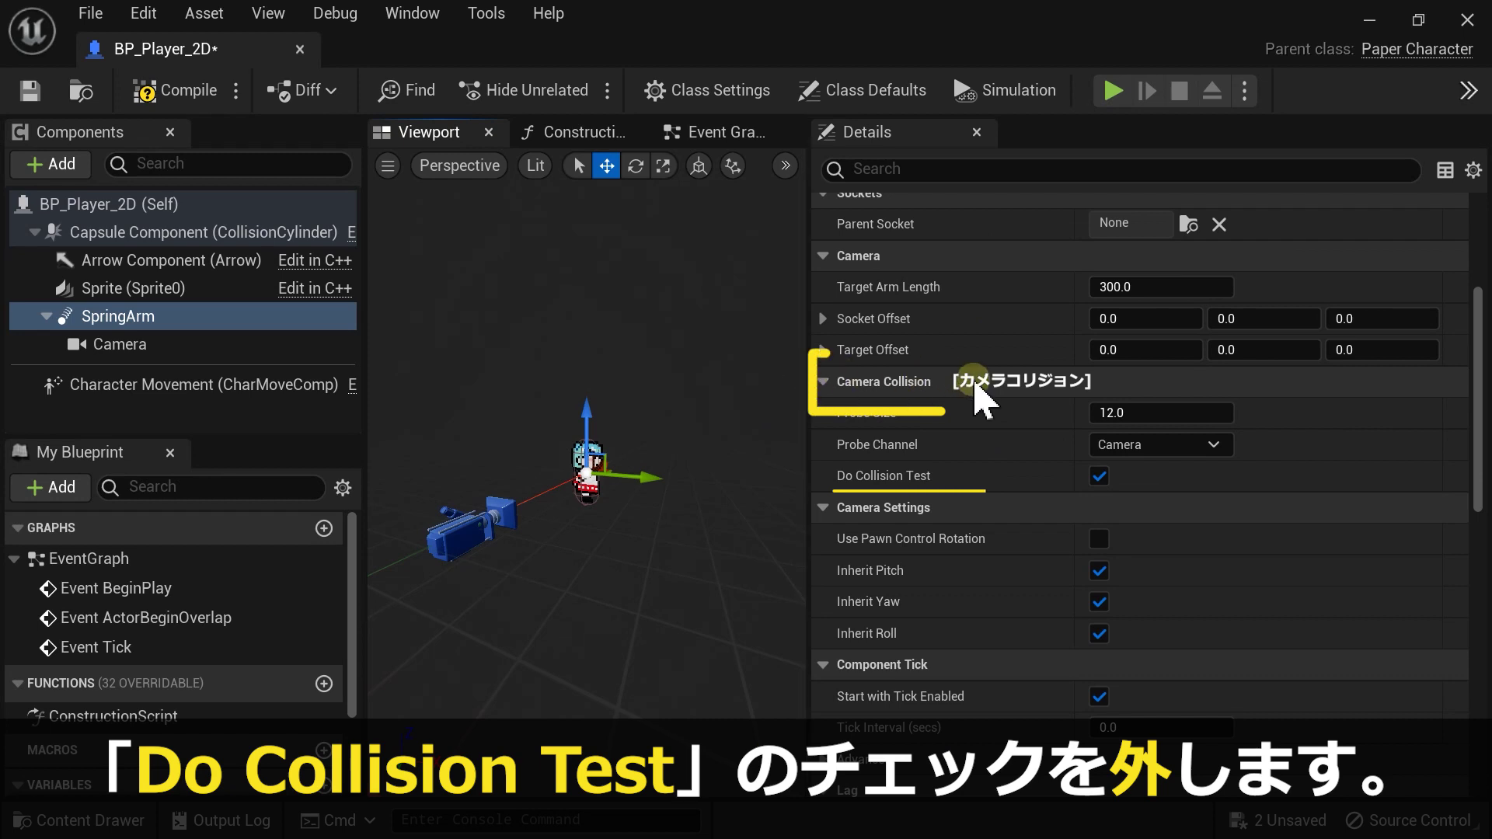
left_click(1099, 476)
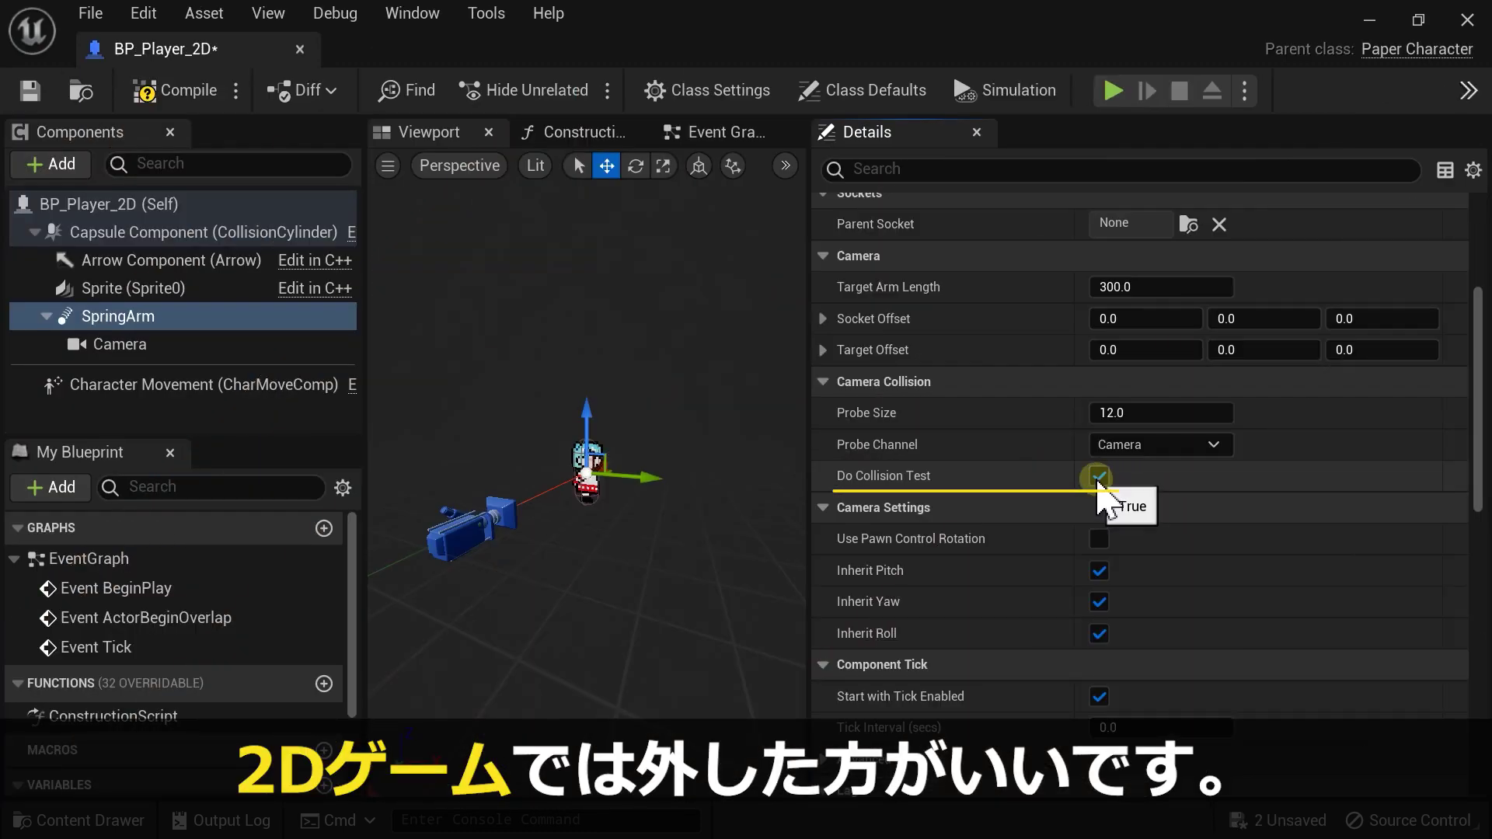
left_click(1097, 476)
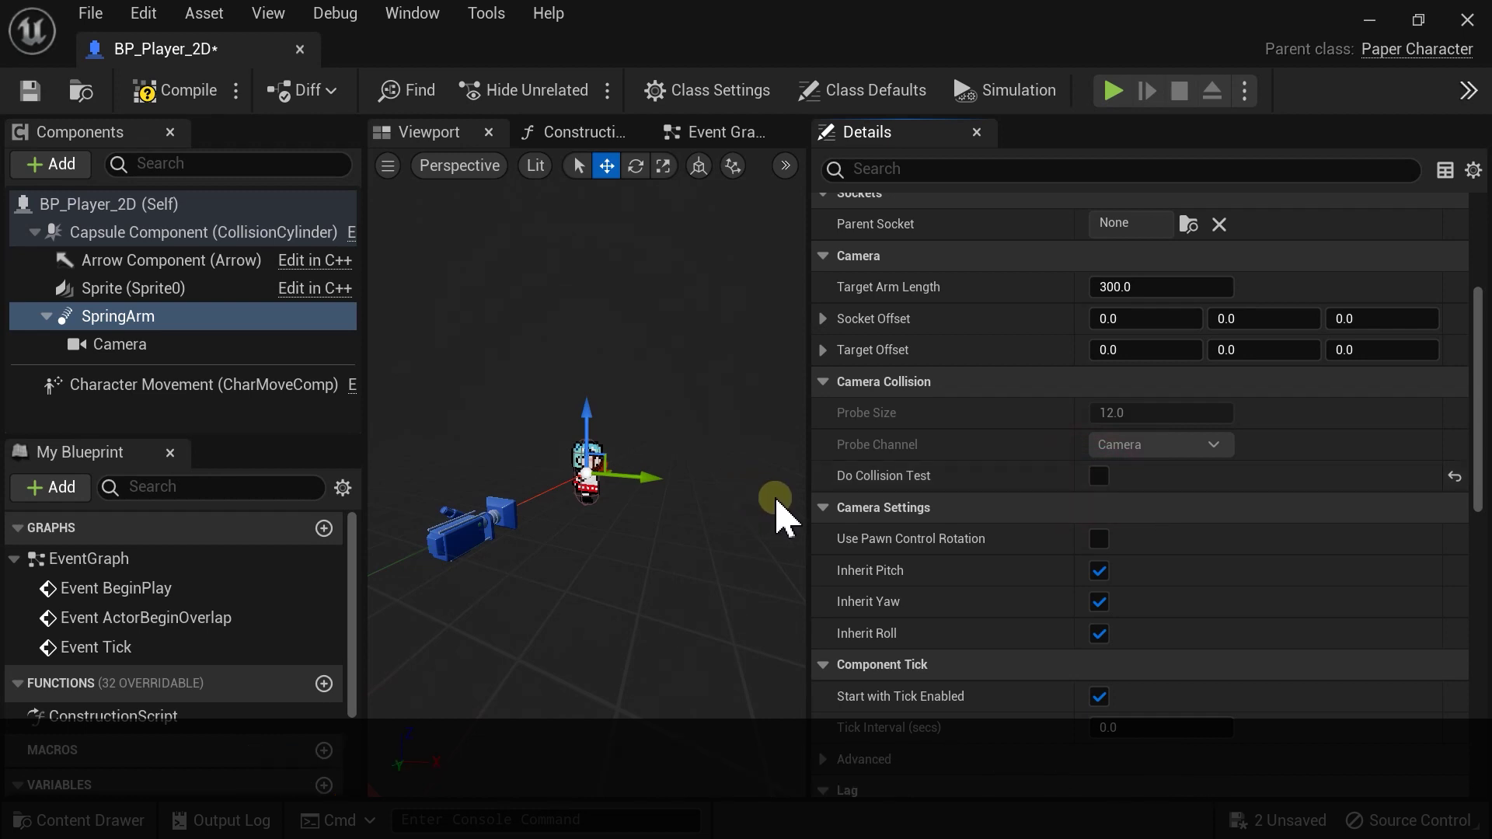
left_click(100, 343)
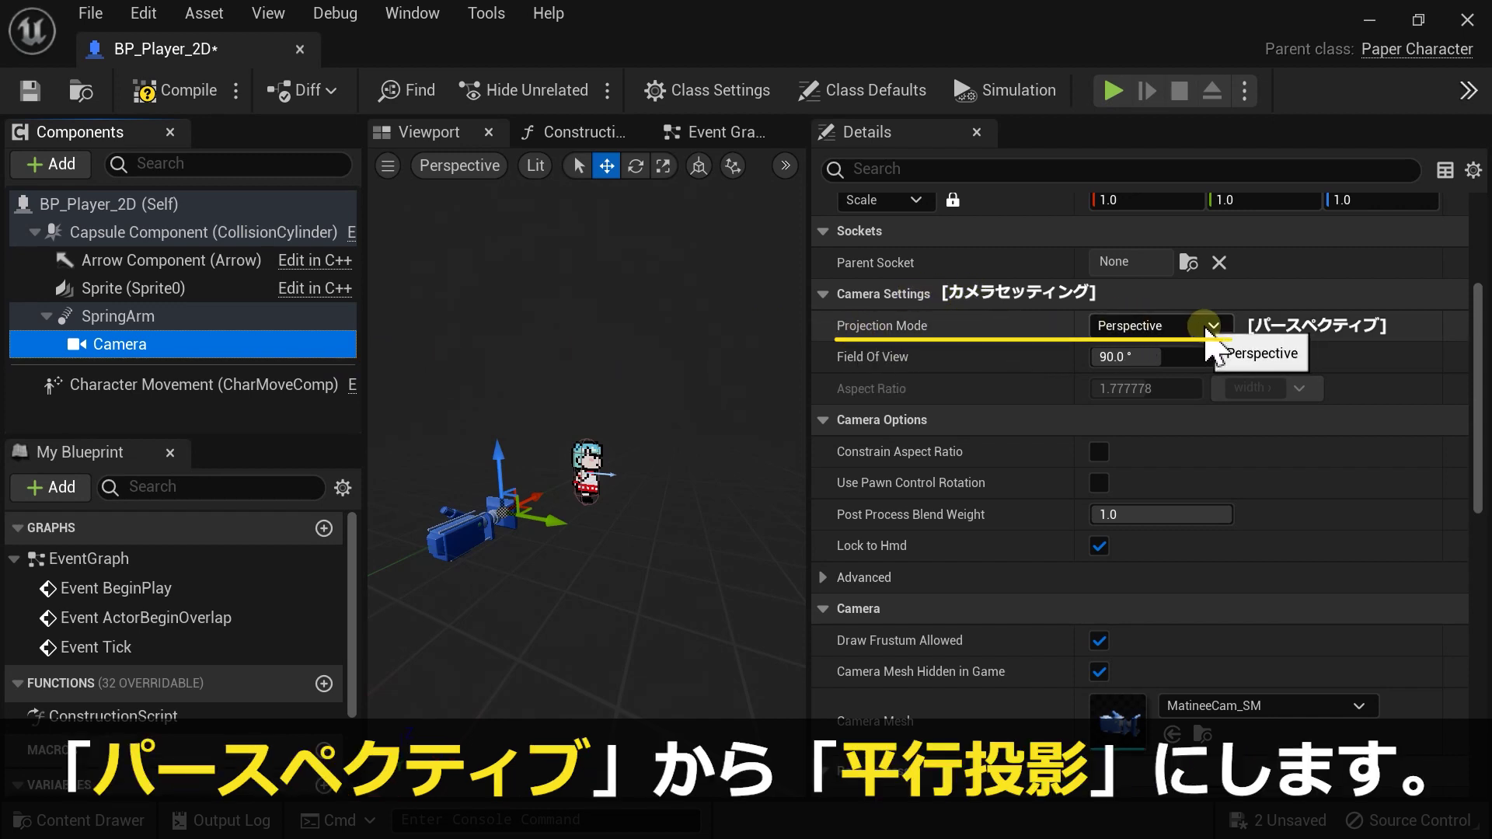
Step: Change the Camera's Projection Mode from Perspective to Orthographic
left_click(1210, 328)
left_click(1119, 372)
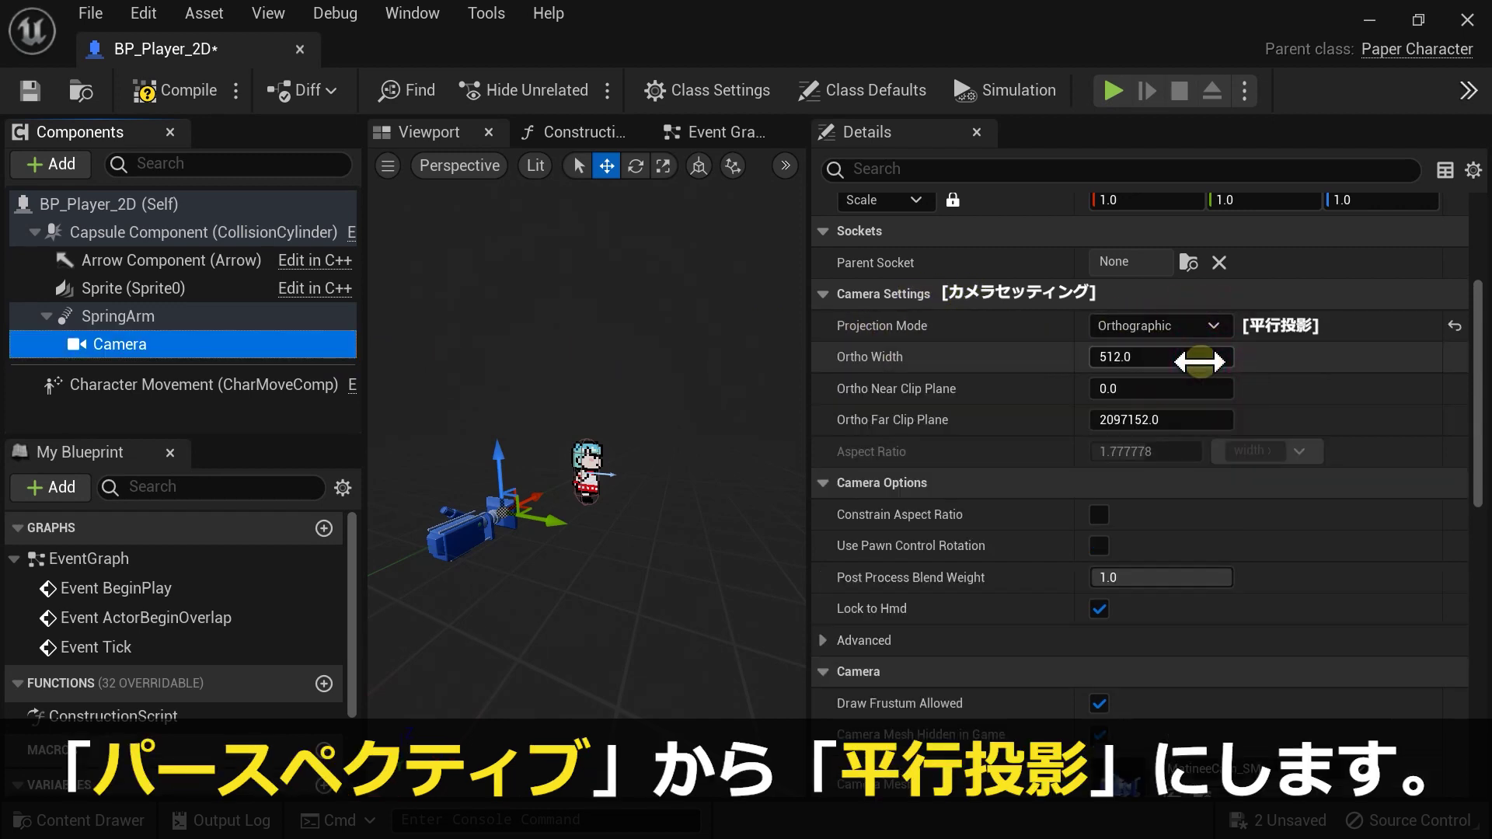
left_click(1213, 326)
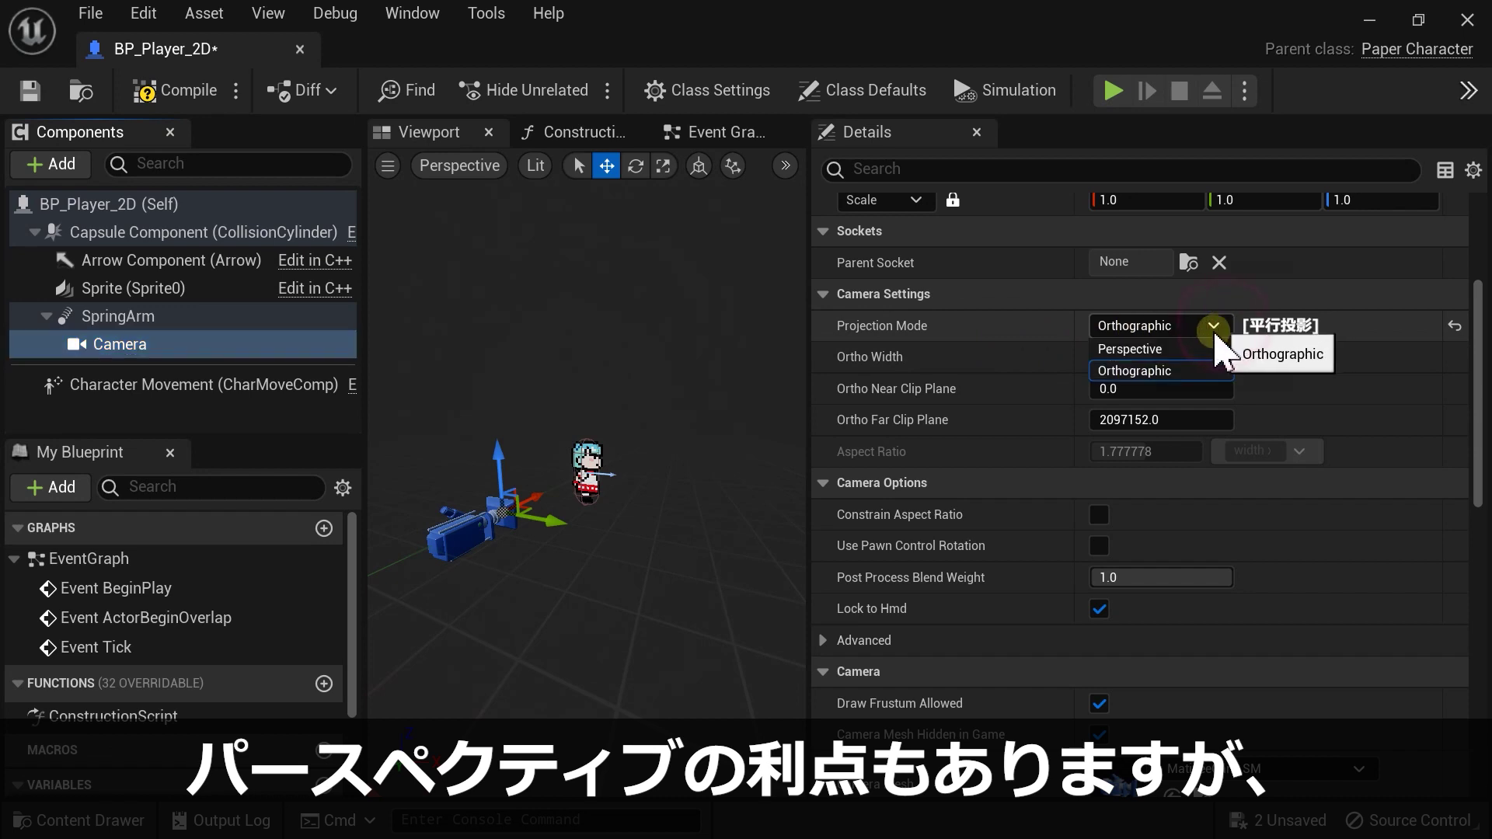
left_click(1214, 325)
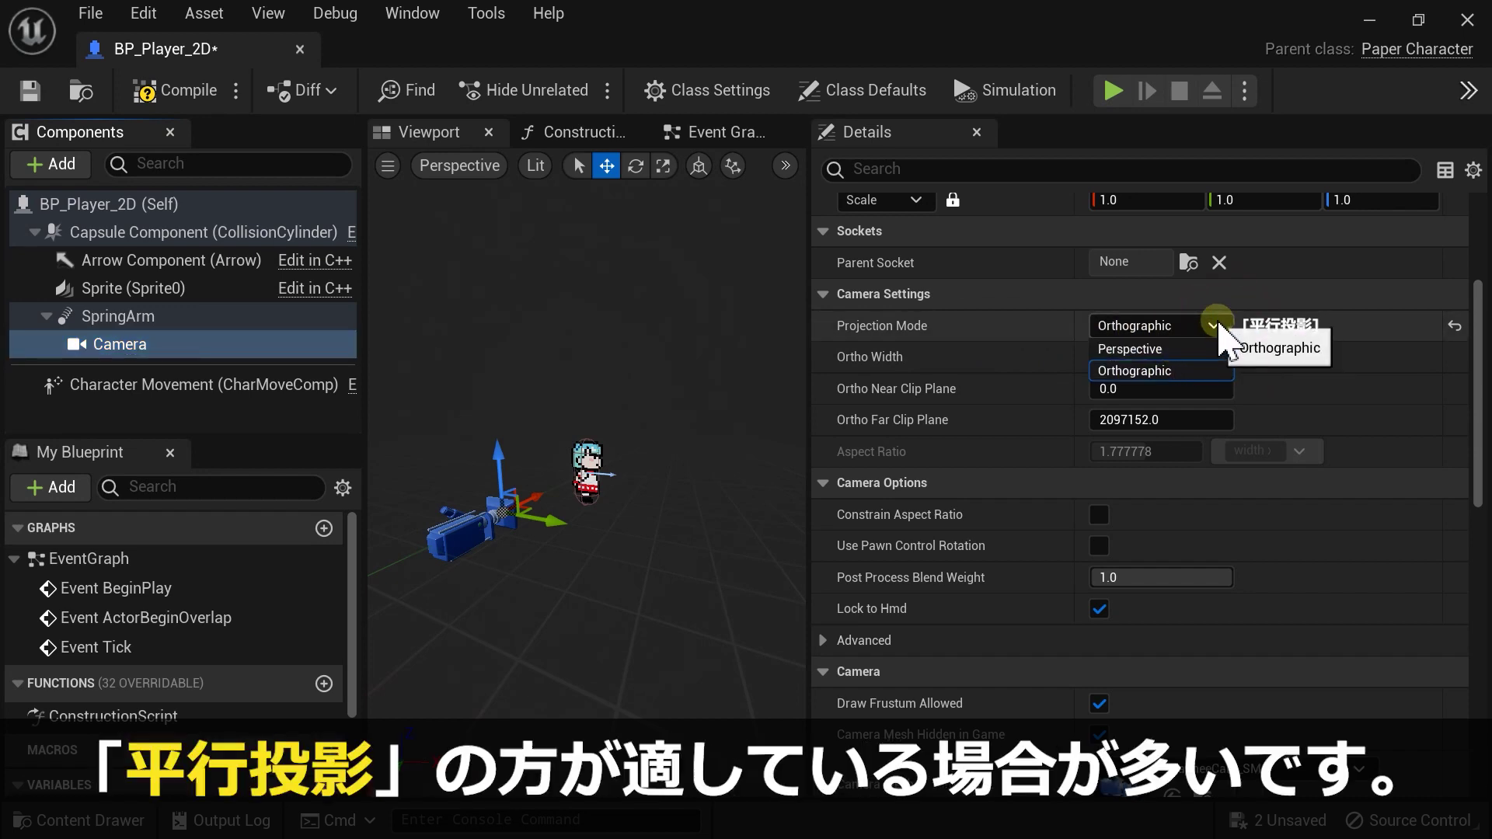
left_click(1188, 367)
left_click(1288, 358)
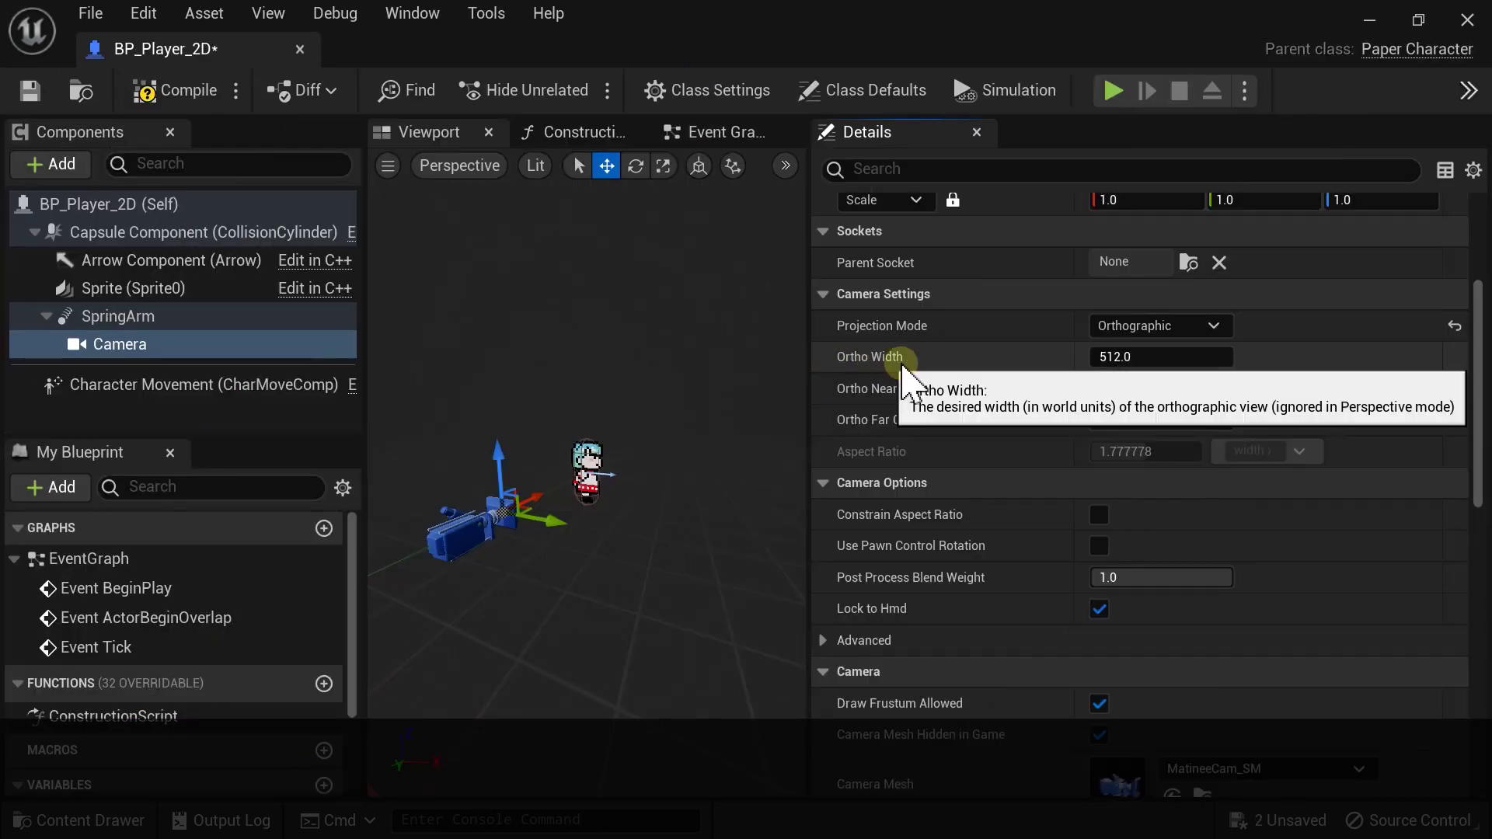
left_click(1128, 357)
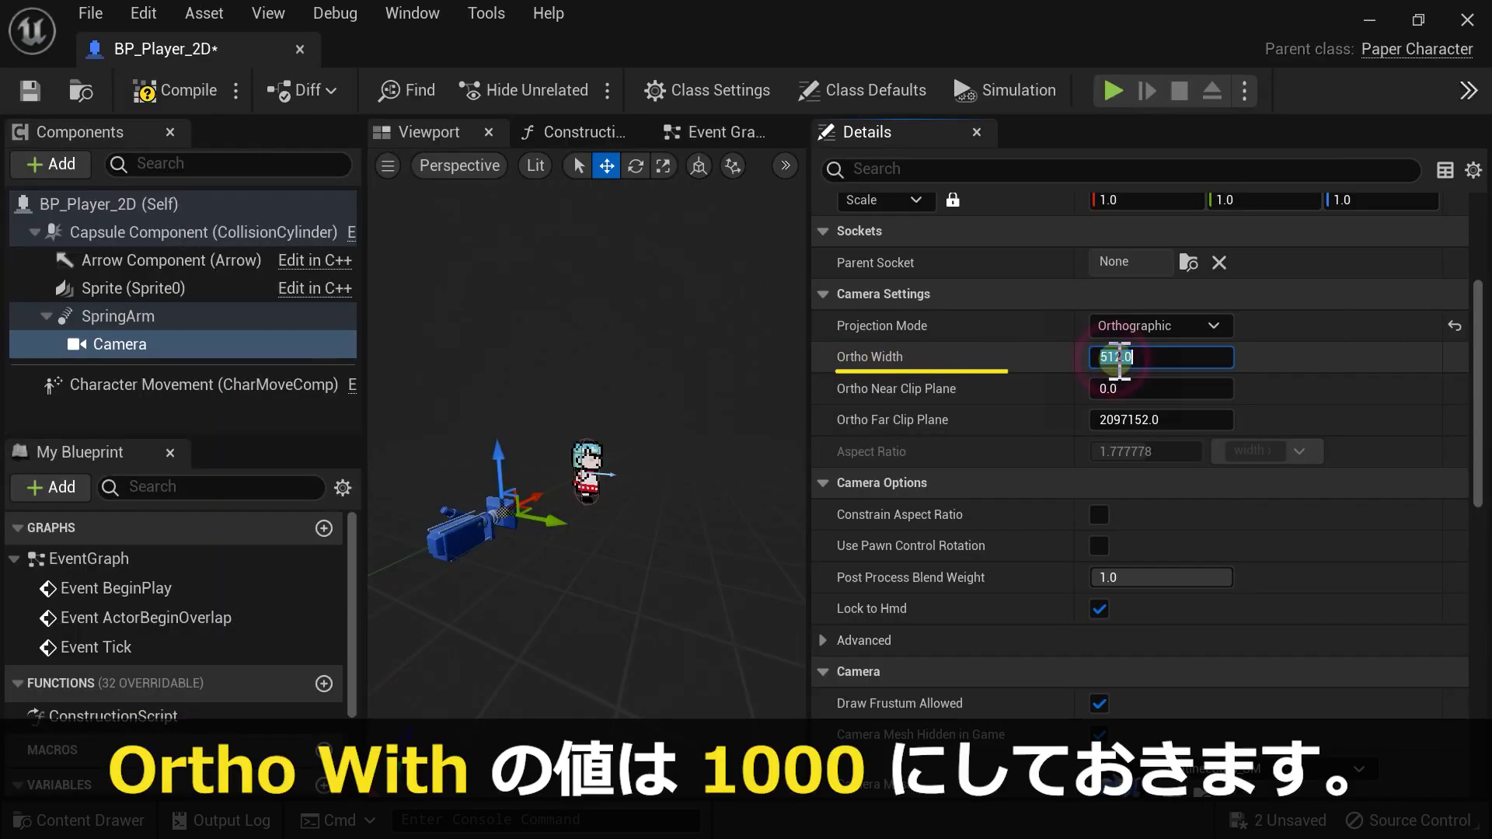
type("1000")
Step: Set the Camera's Ortho Width to 1000, then compile and save BP_Player_2D
key("Return")
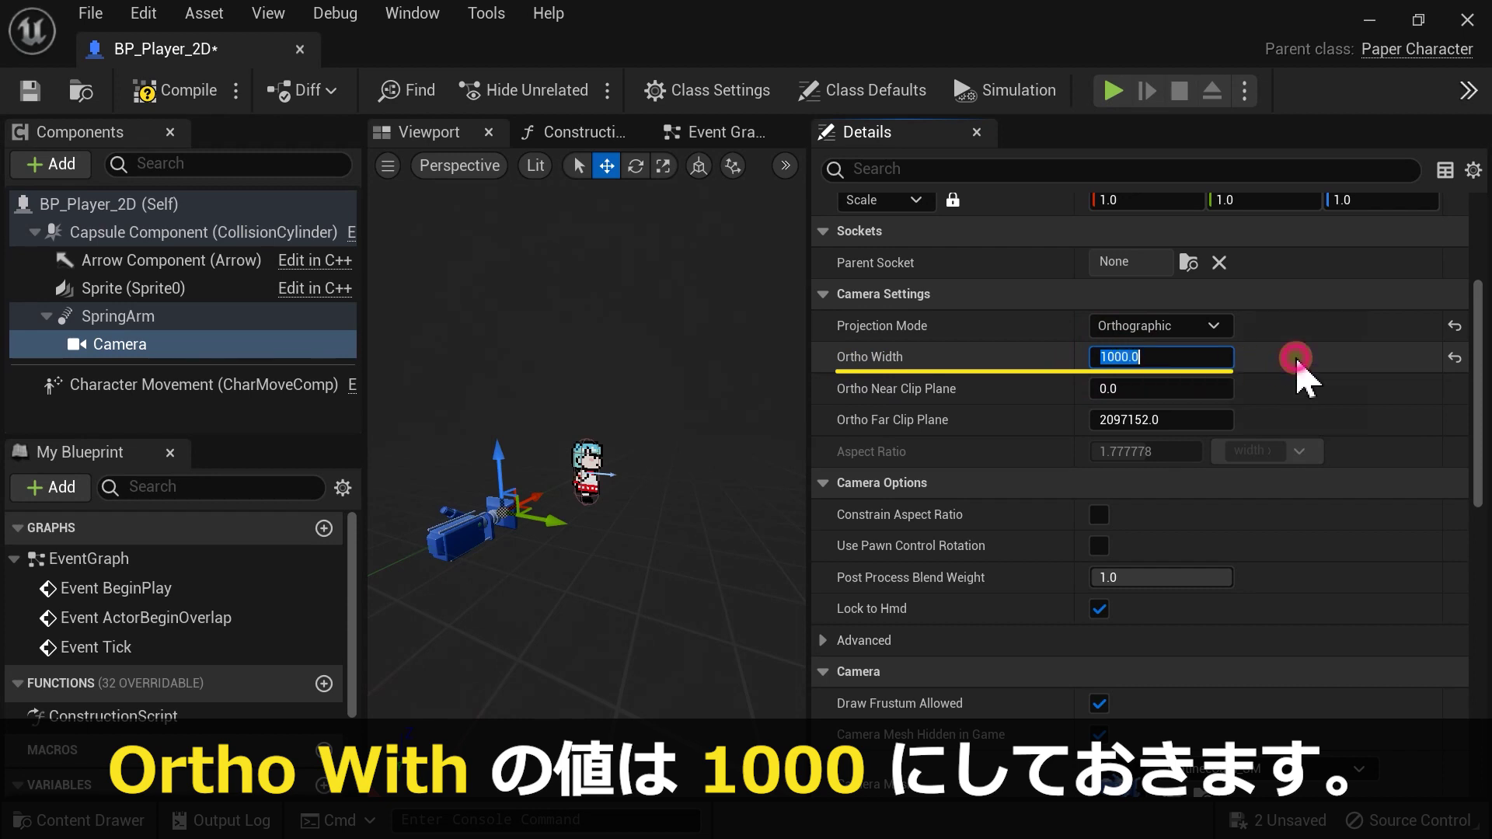
left_click(1295, 358)
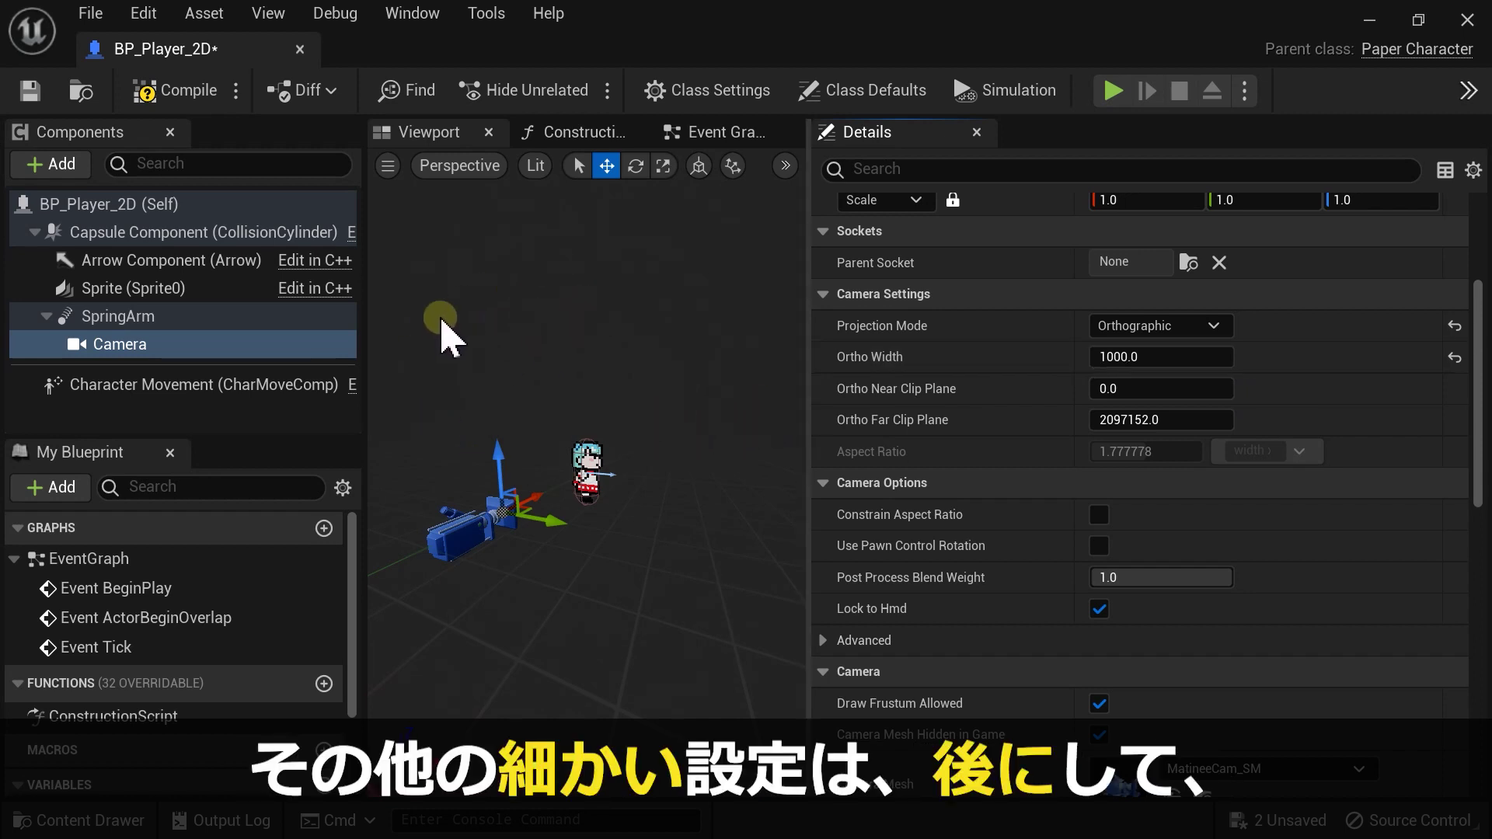
left_click(165, 84)
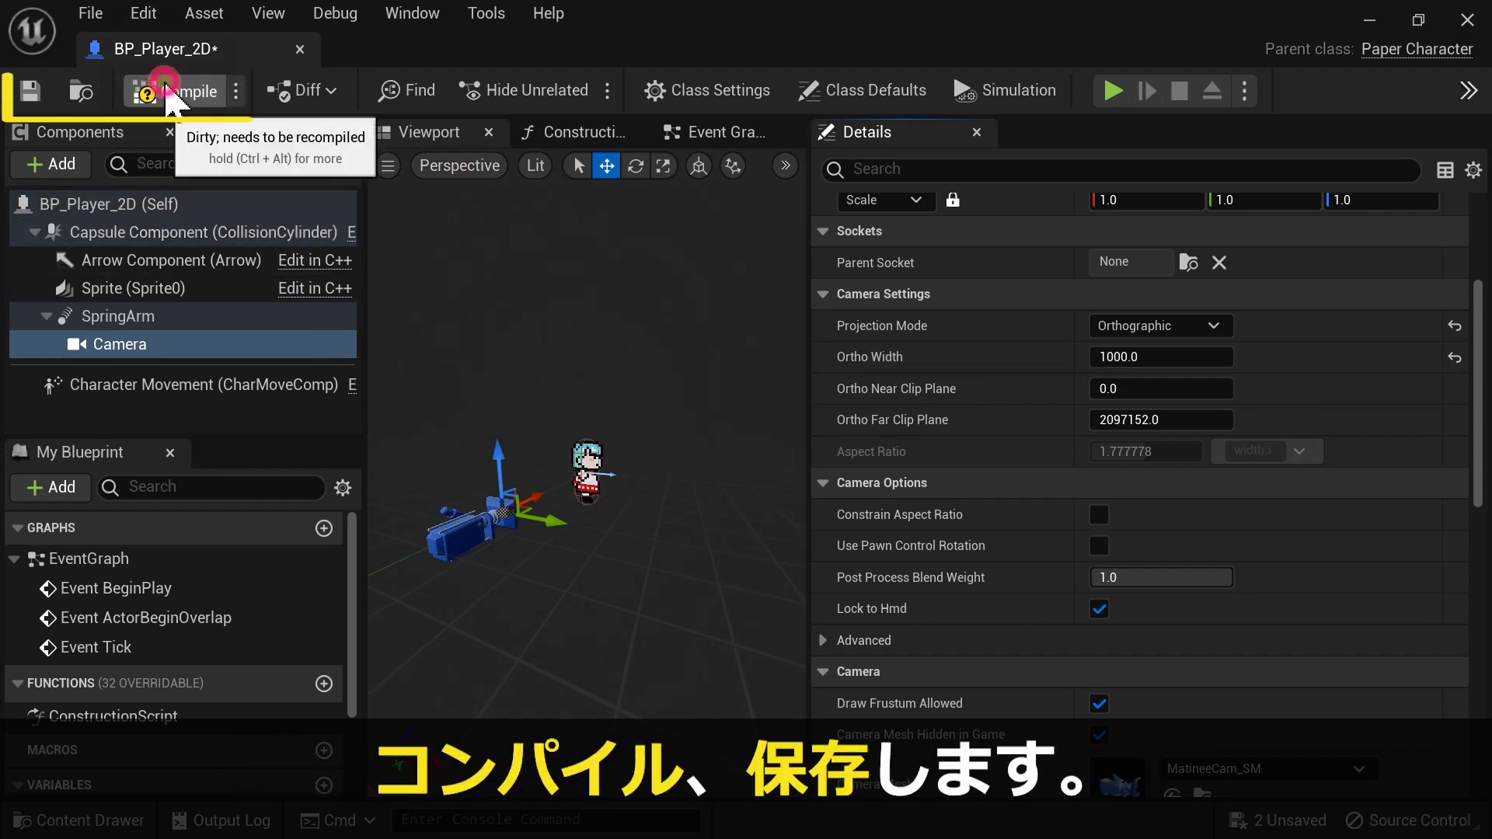
left_click(30, 90)
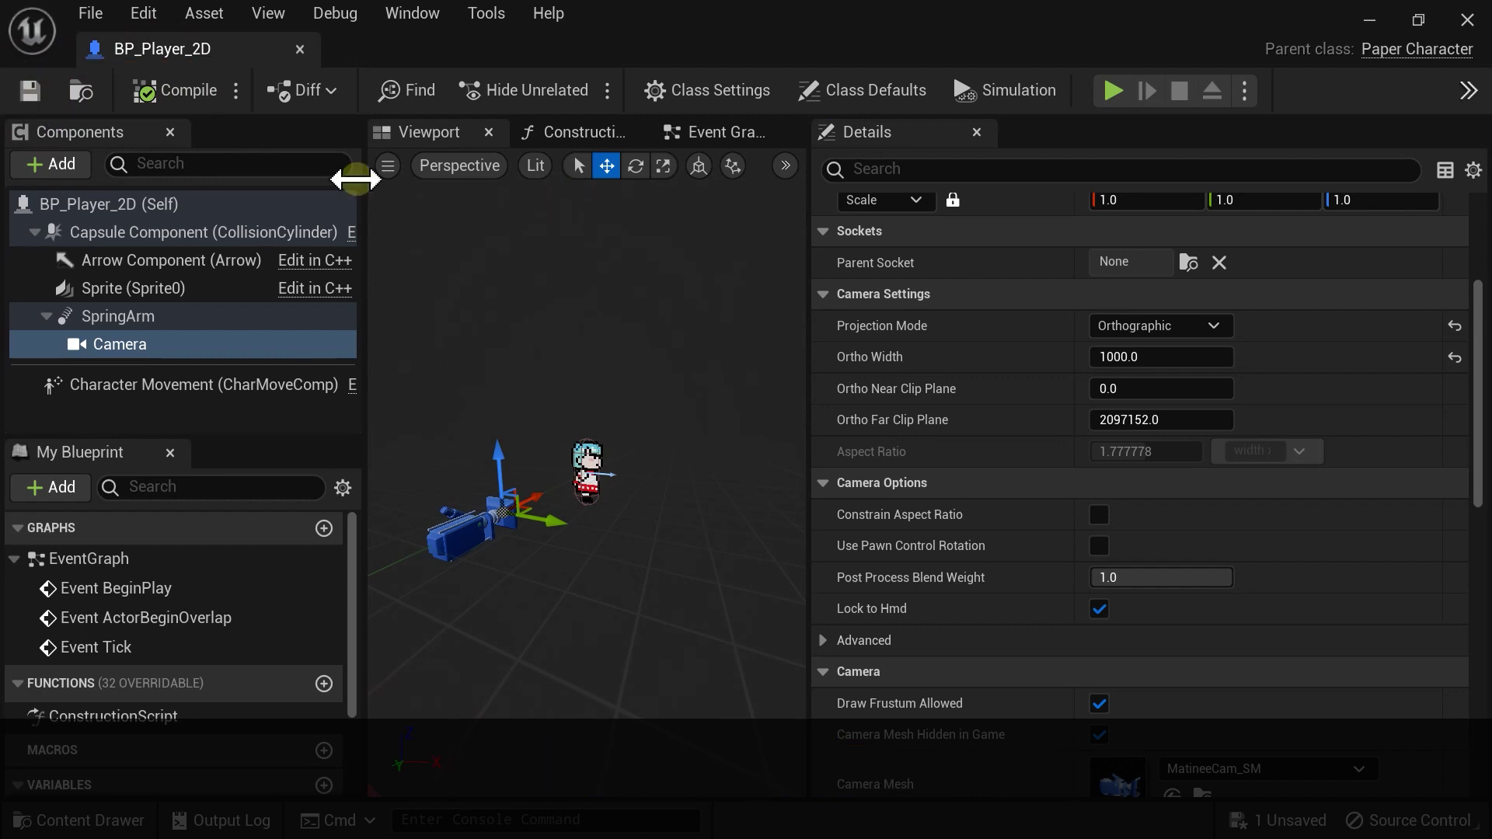
Step: Close the blueprint editor and place a BP_Player_2D actor into the L_Template level
left_click(299, 49)
left_click_drag(237, 552, 697, 208)
scroll(758, 248, "down", 2)
left_click(757, 249)
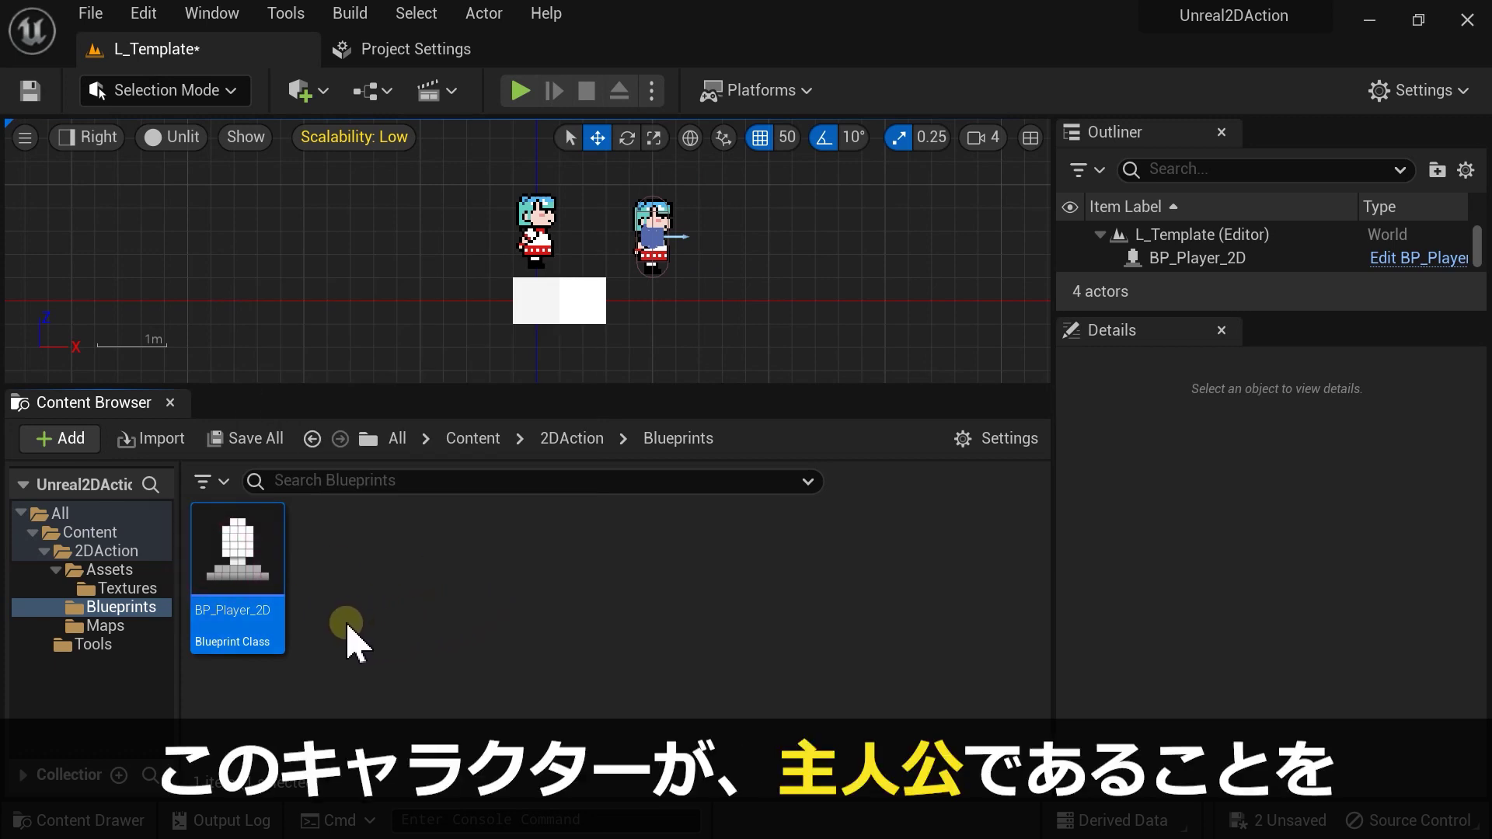
left_click(325, 603)
left_click(812, 347)
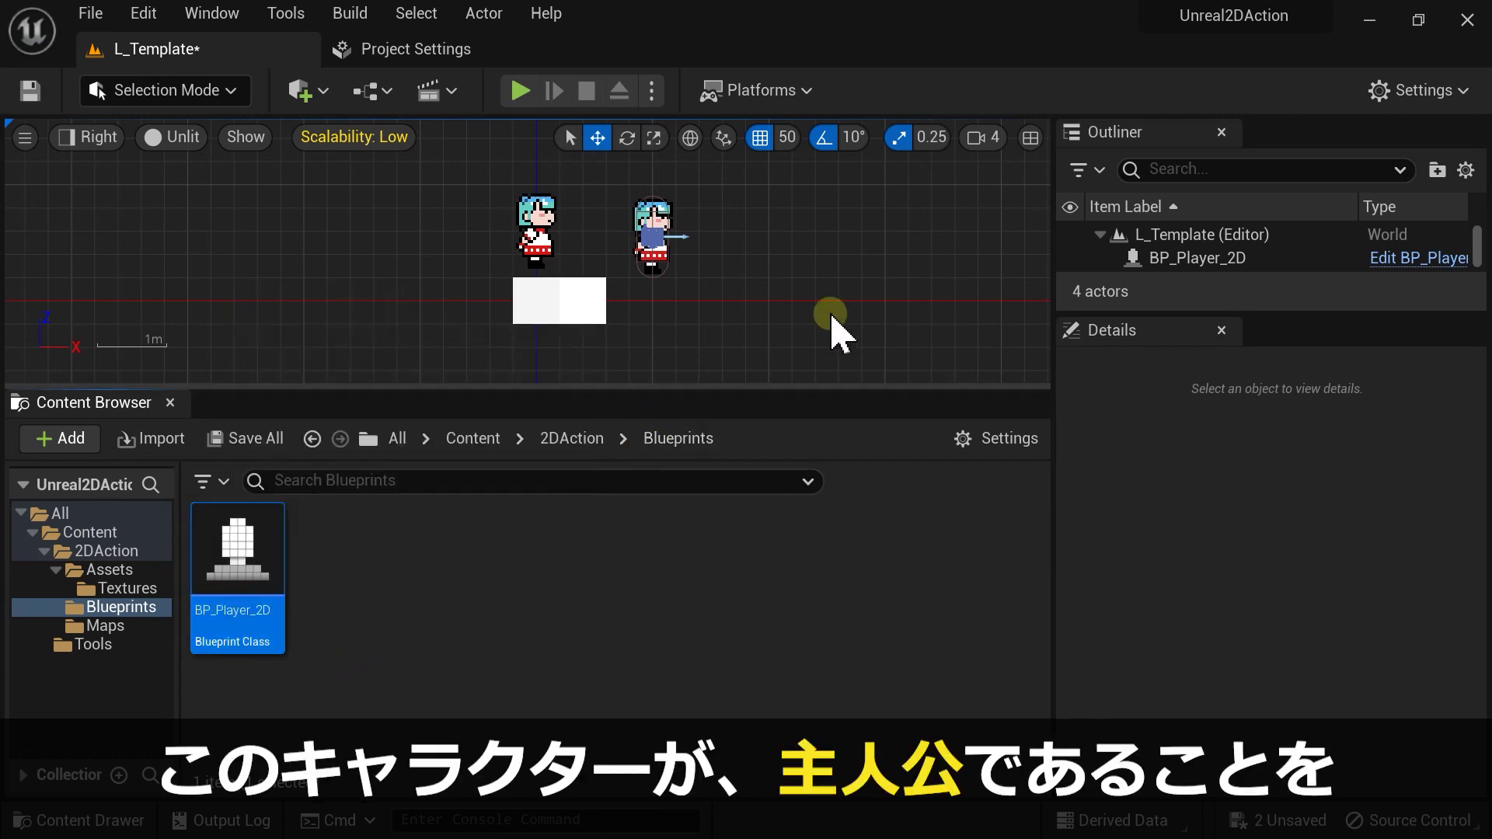